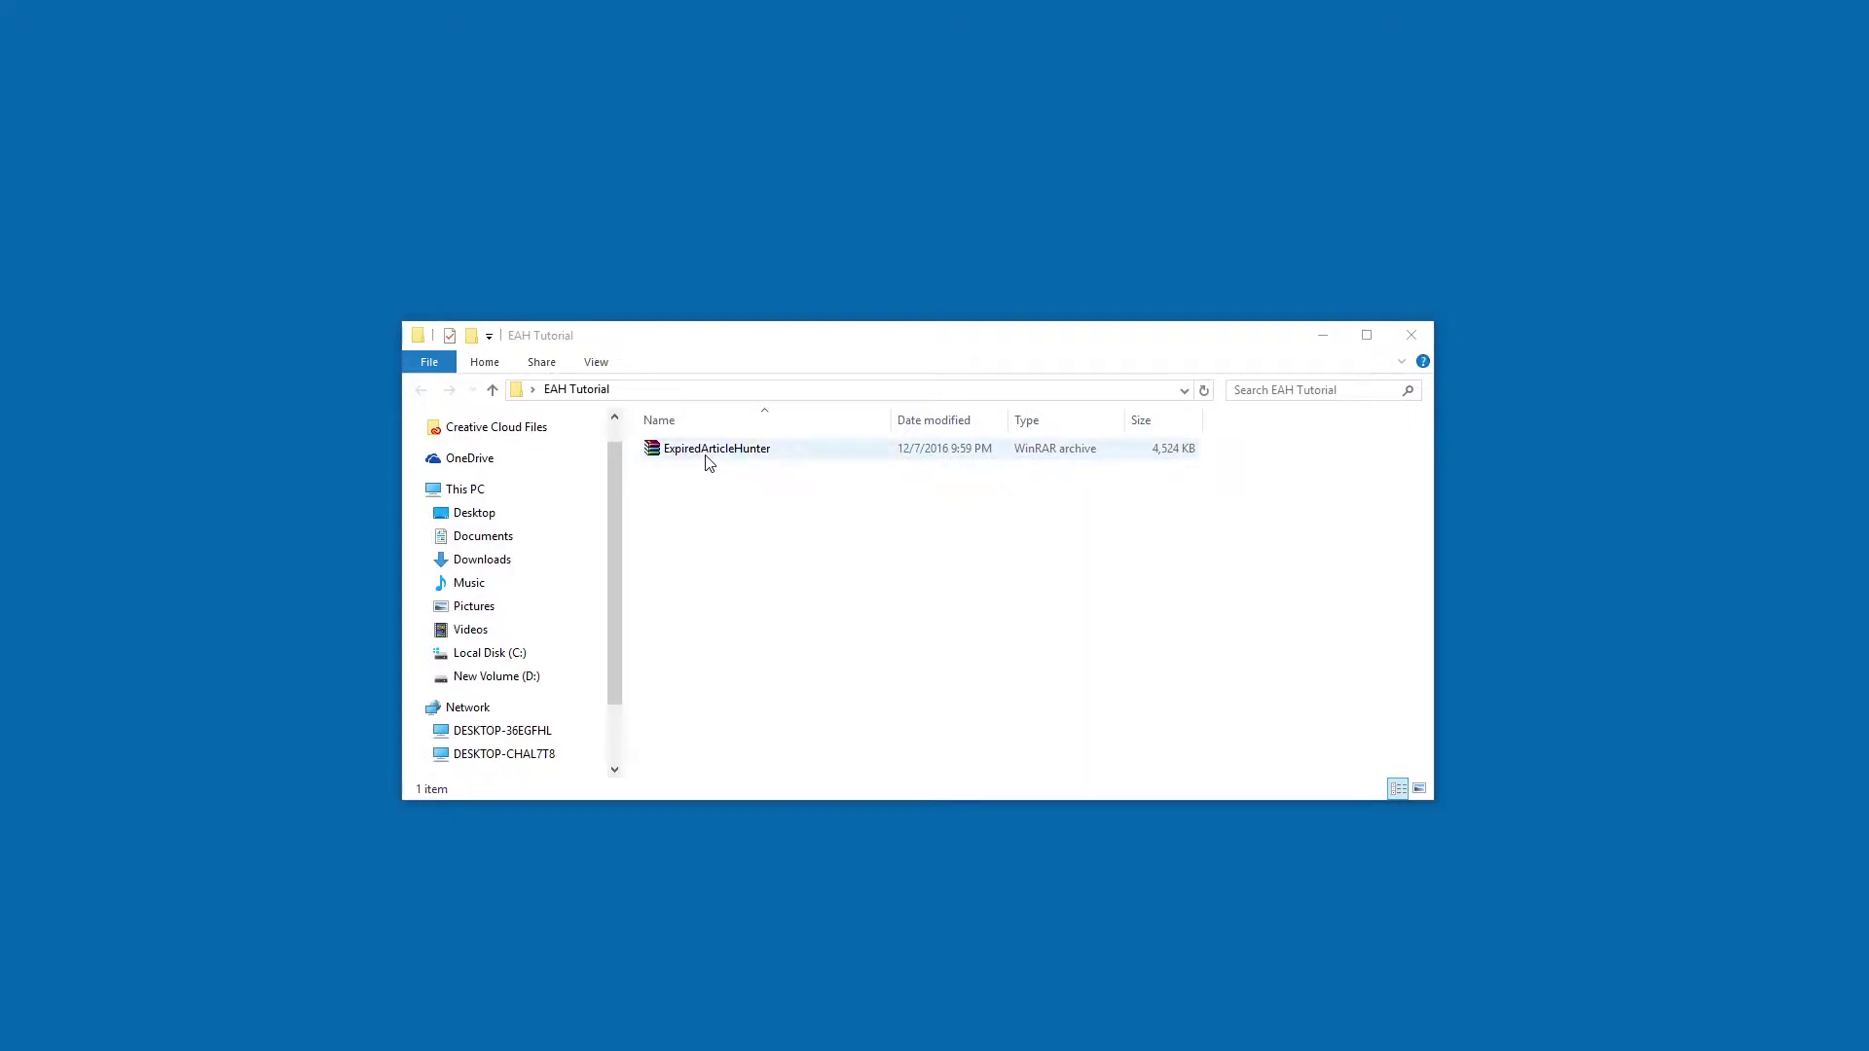
Move and enlarge the EAH Tutorial folder window, then select the ExpiredArticleHunter archive.
click(845, 353)
drag(845, 353, 892, 376)
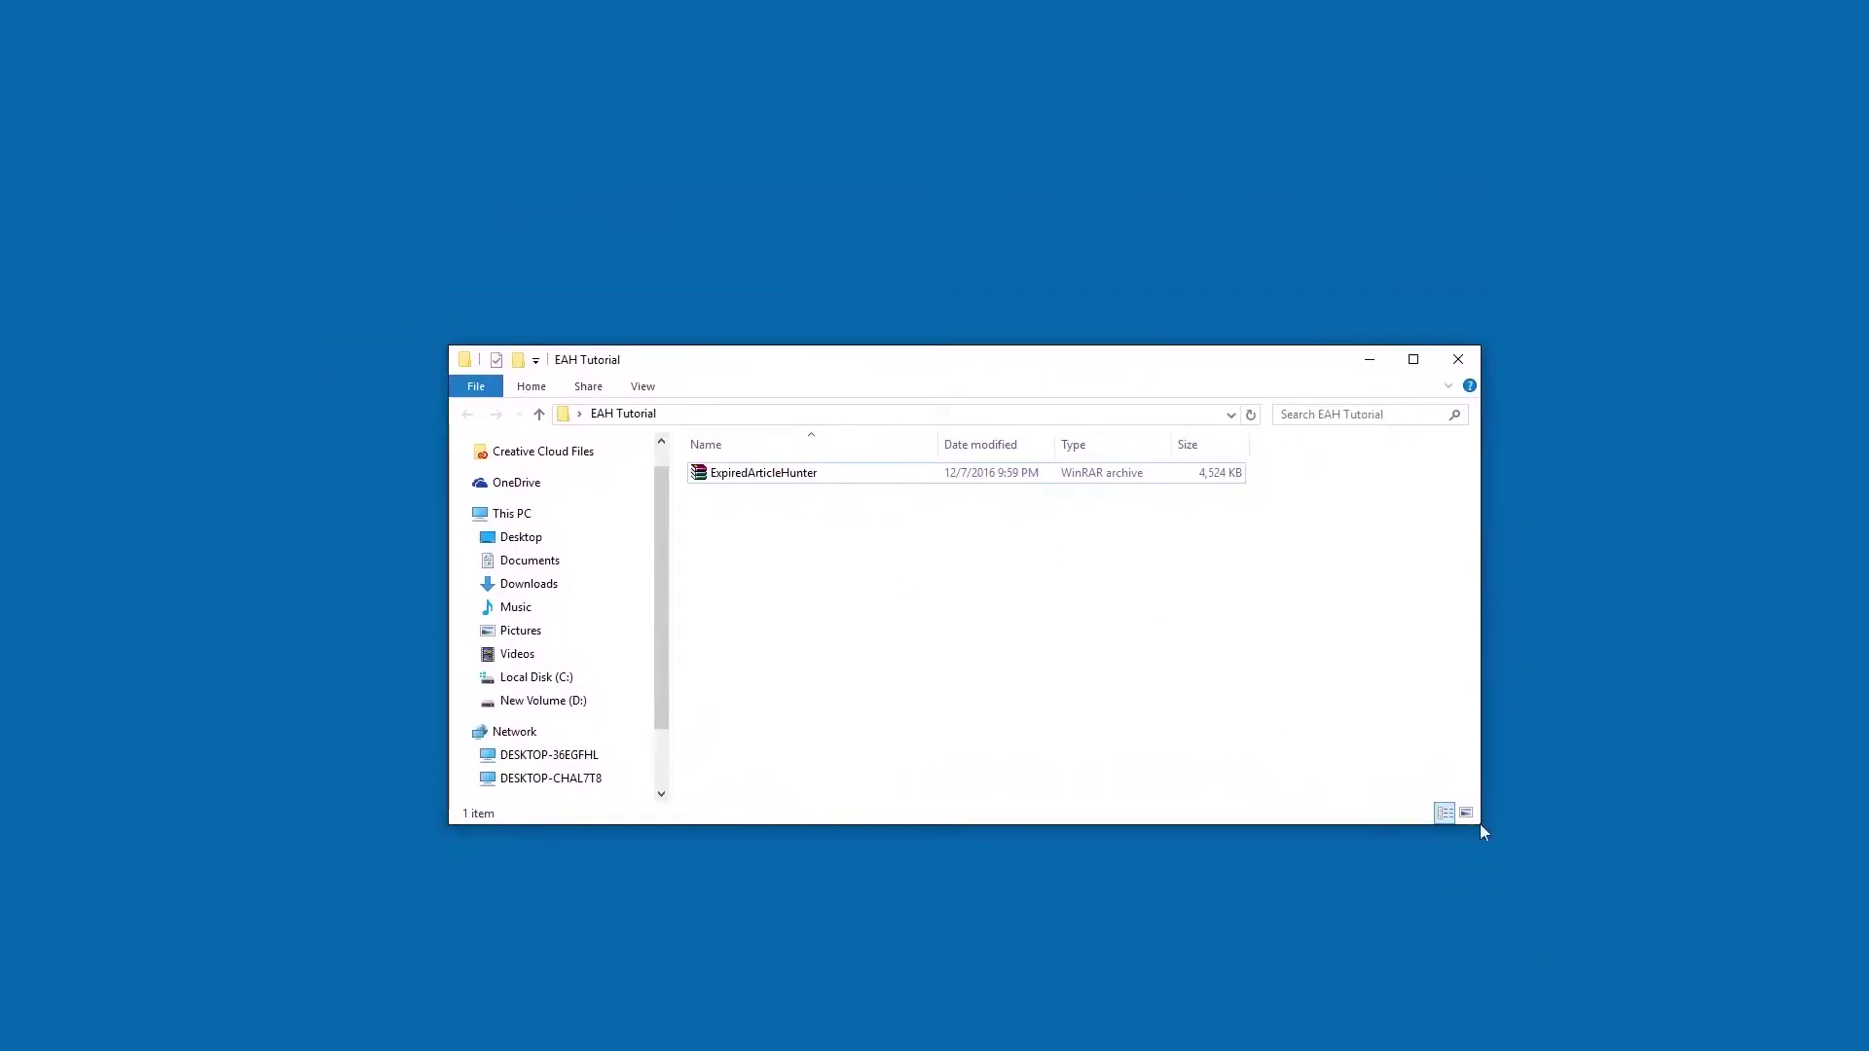
drag(1480, 825, 1476, 904)
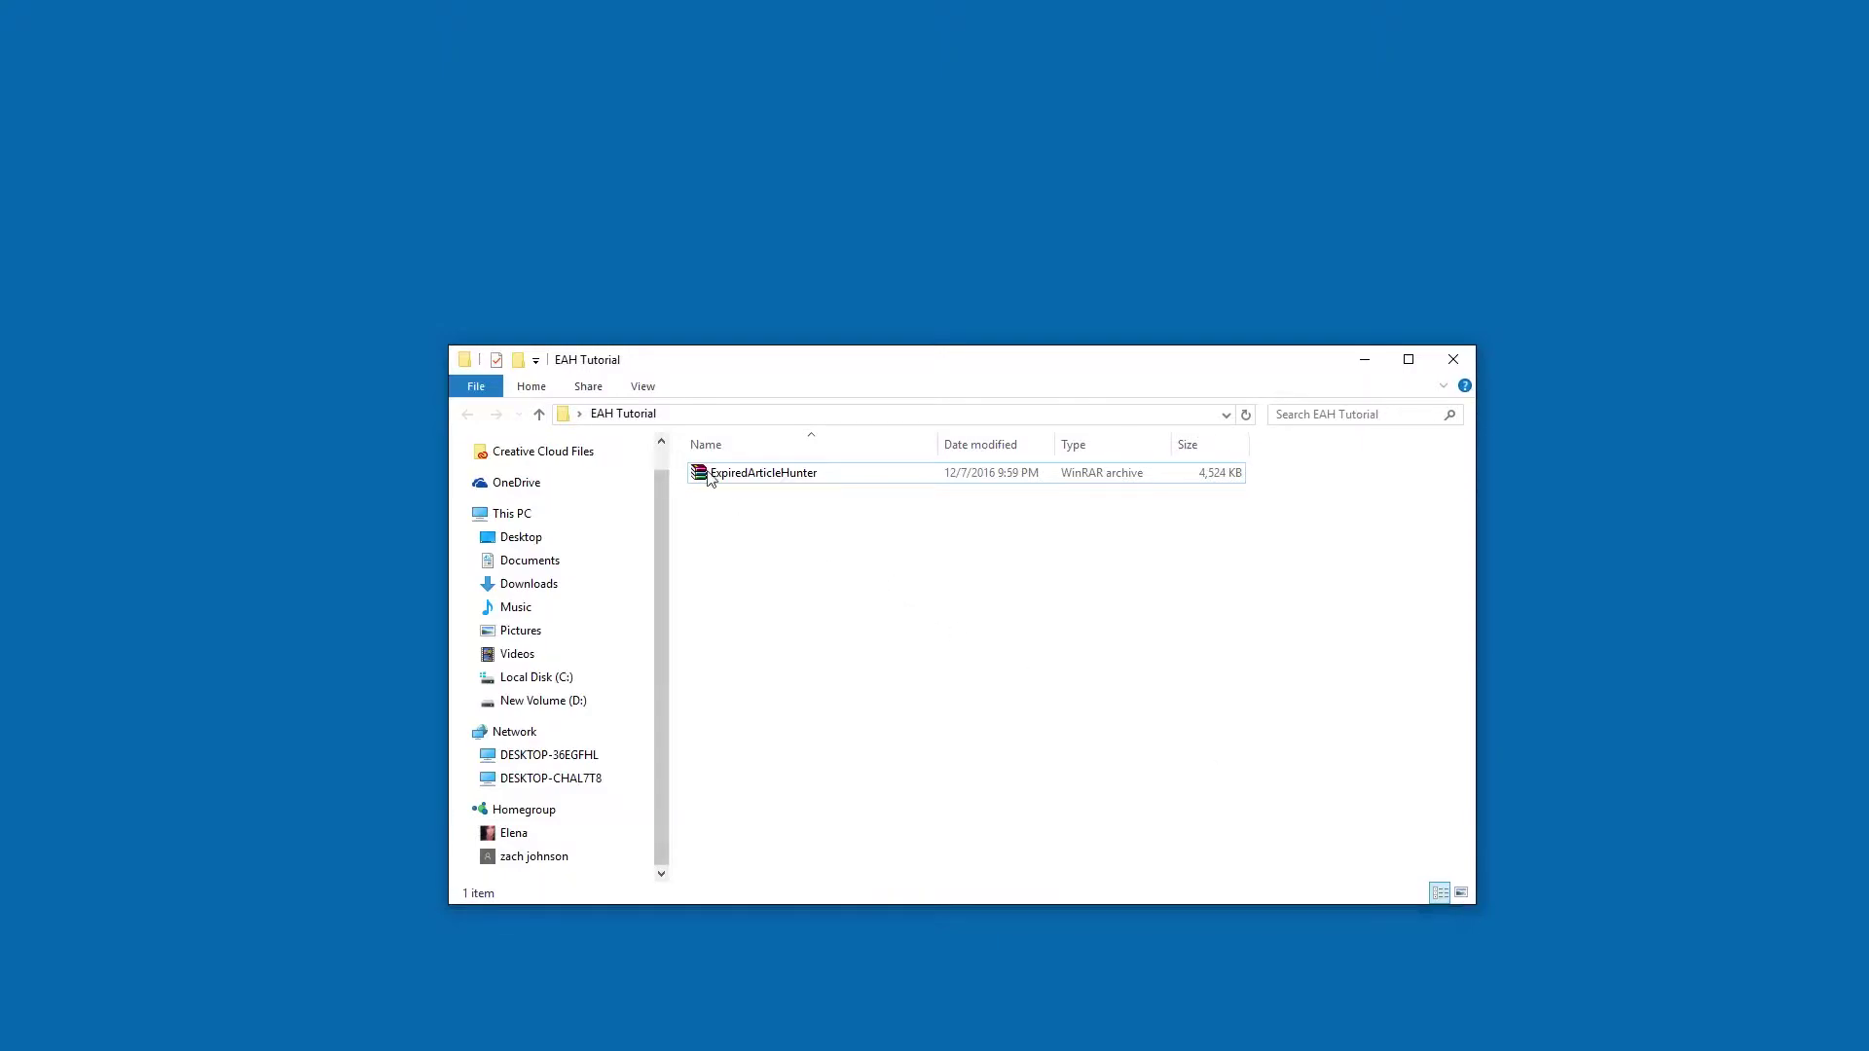
click(742, 477)
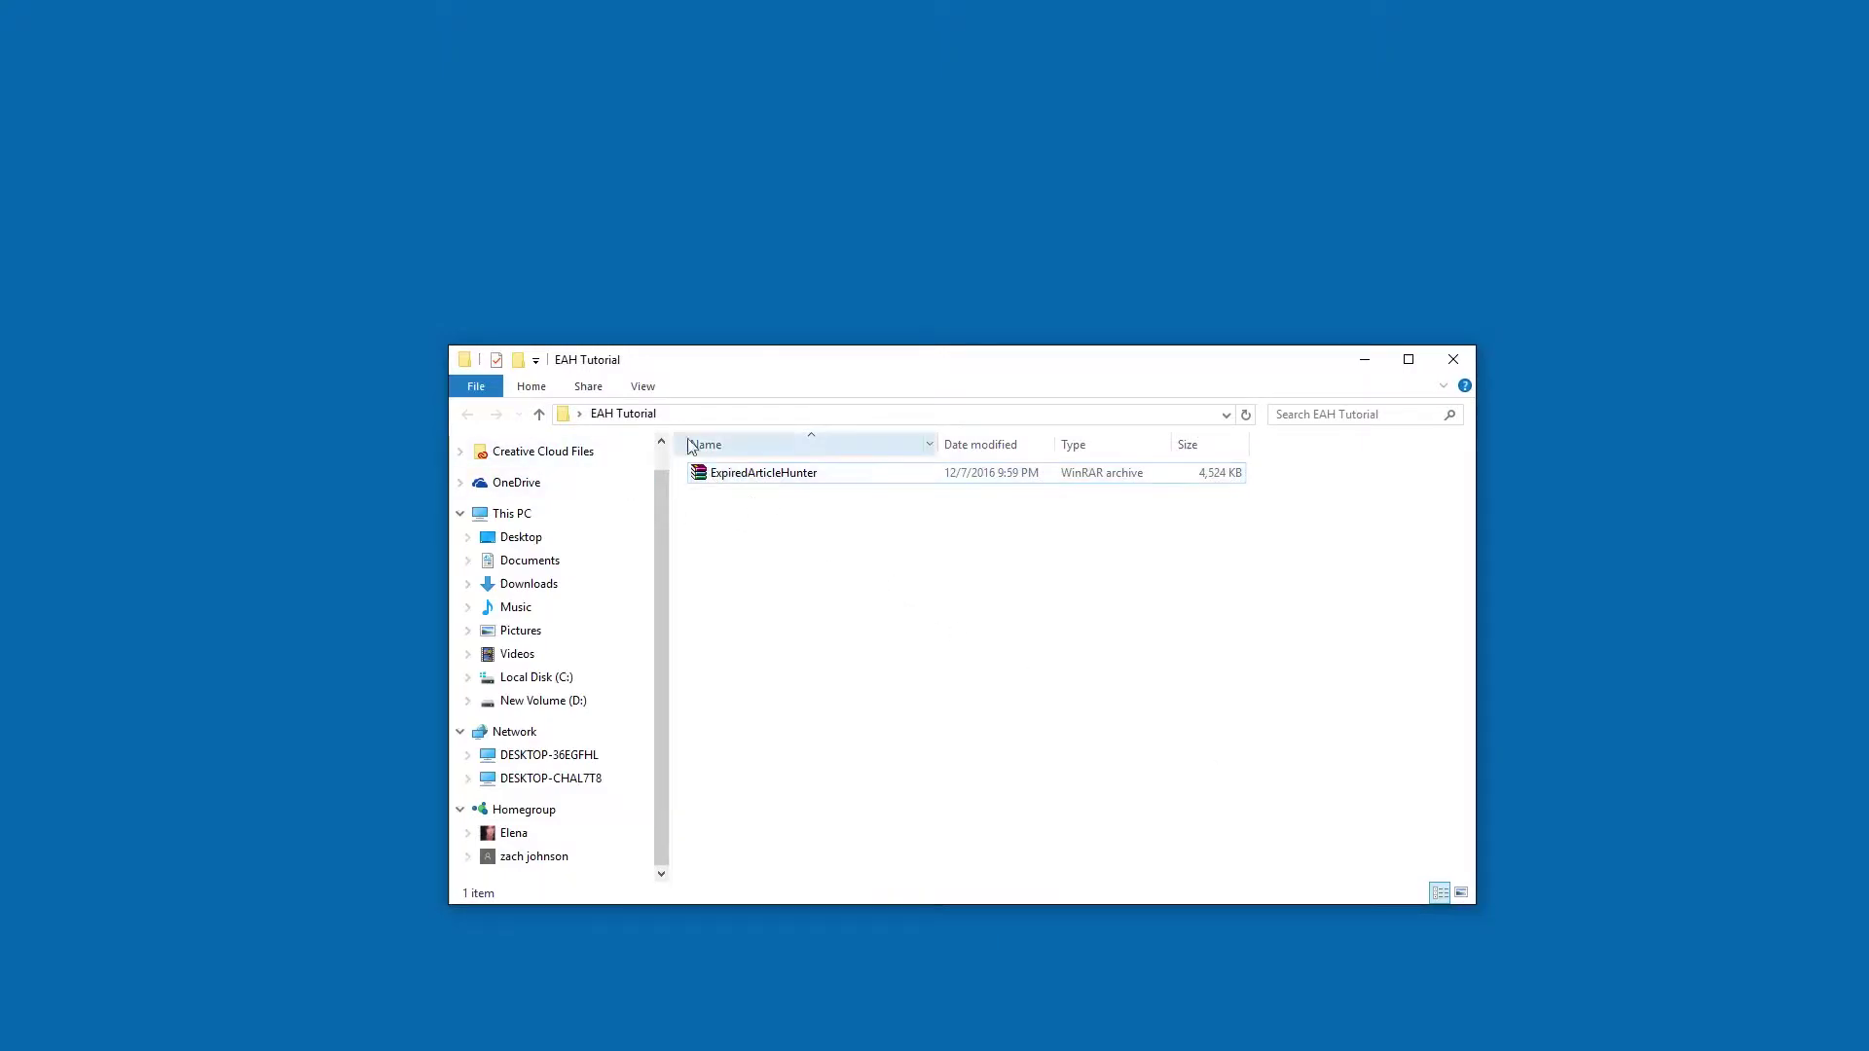
Open the ExpiredArticleHunter archive in WinRAR to view its contents, then close it.
double_click(753, 474)
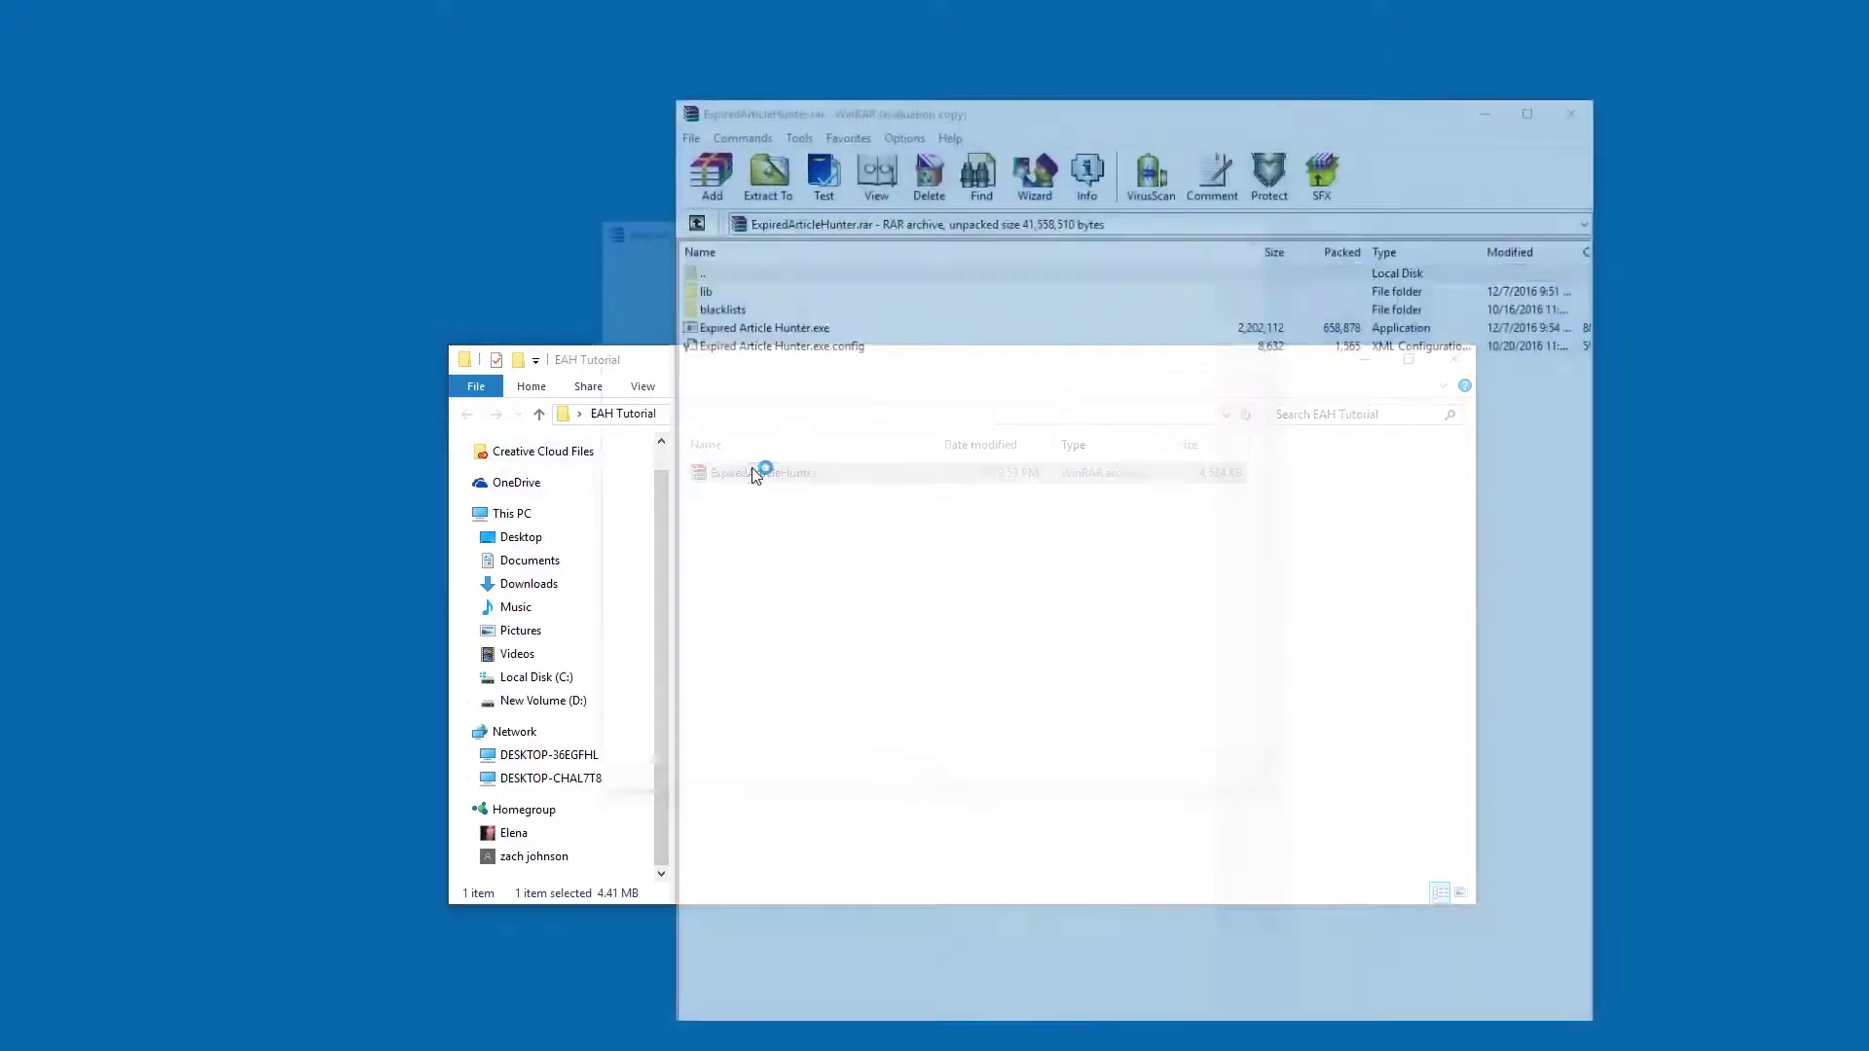
click(934, 791)
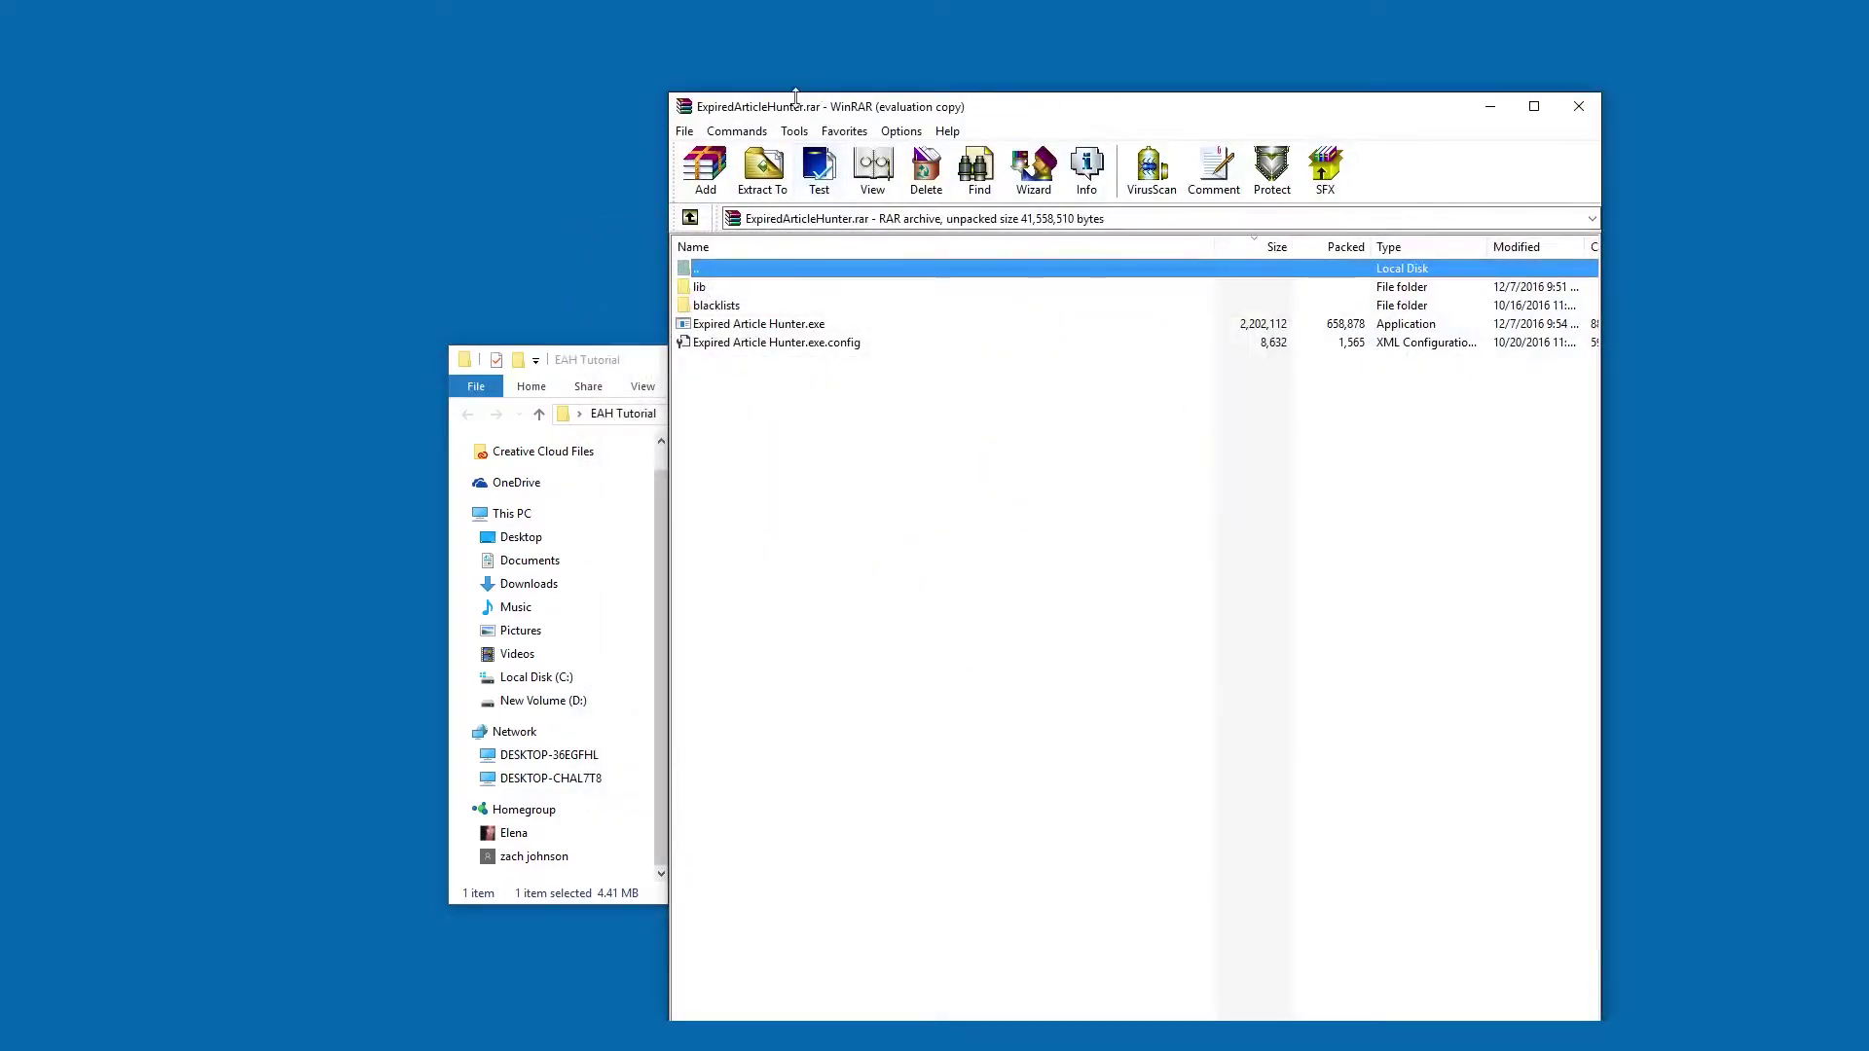
drag(829, 106, 1200, 176)
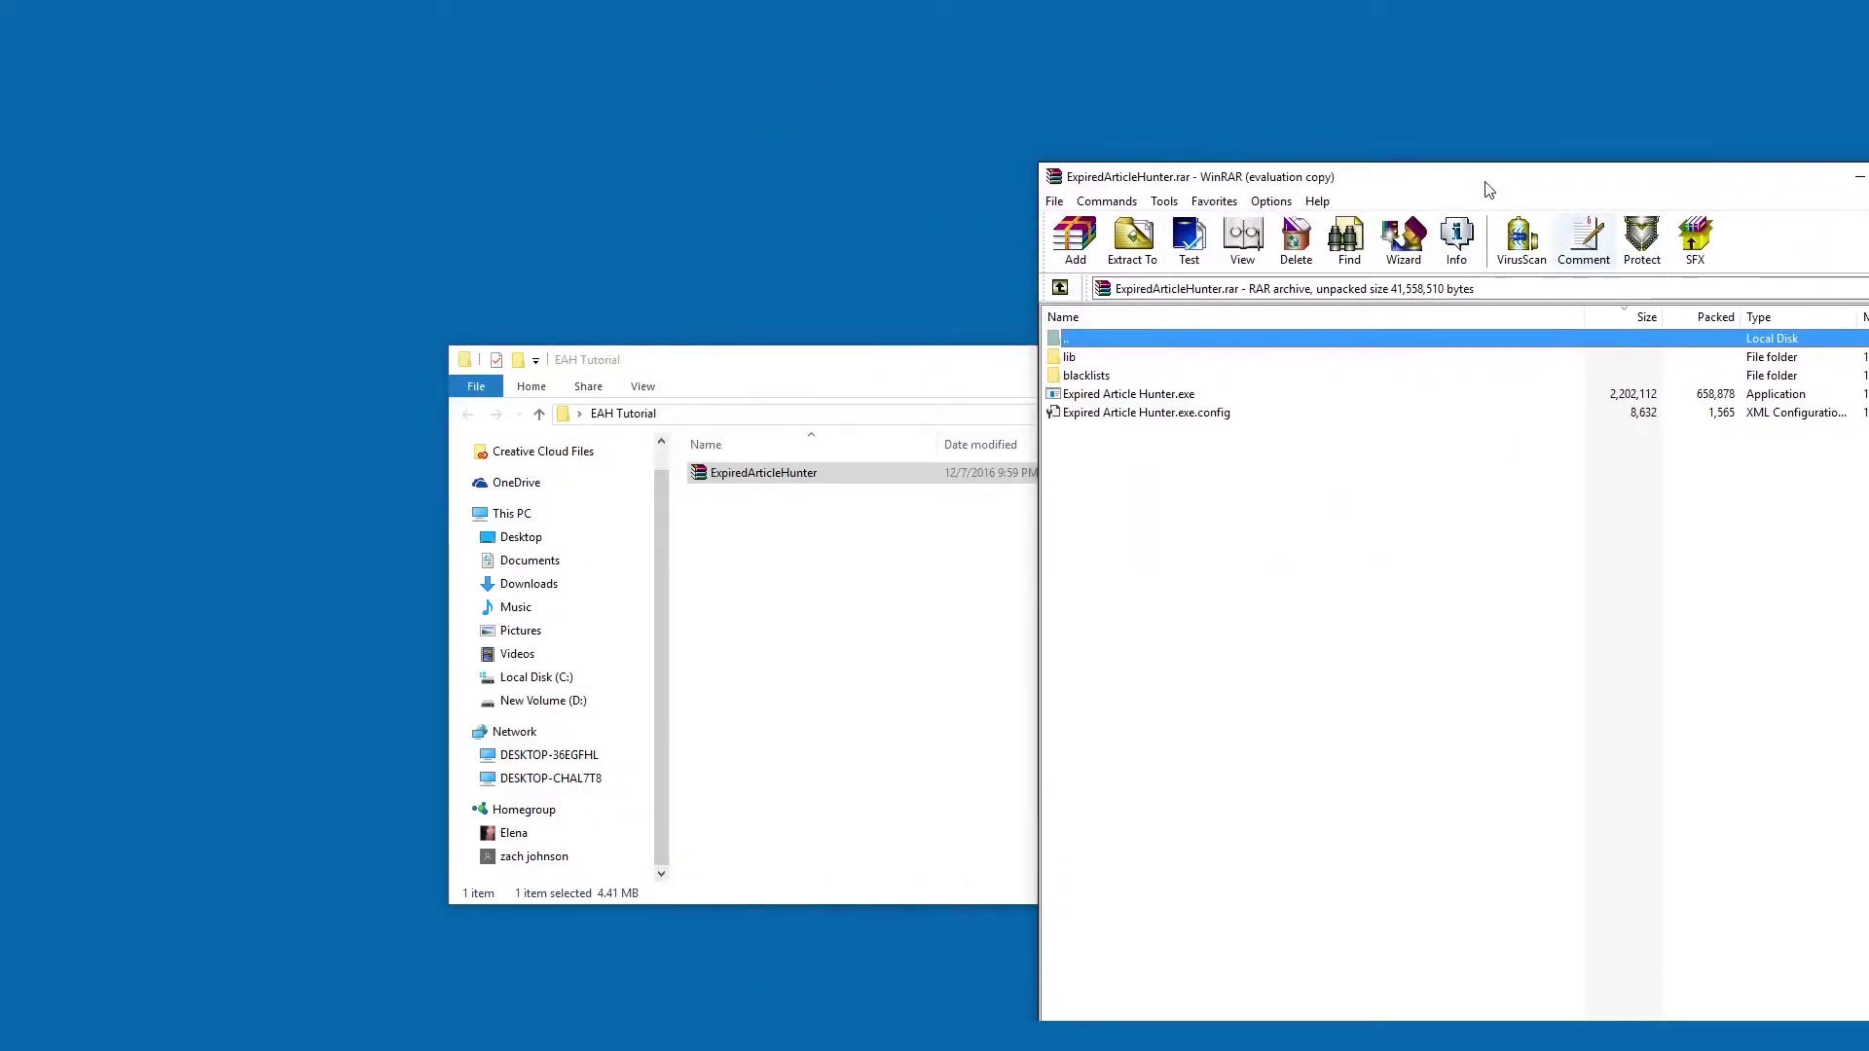
drag(1488, 185, 888, 294)
click(1359, 279)
Extract the archive into EAH Tutorial with Extract Here and delete the .rar file.
right_click(753, 478)
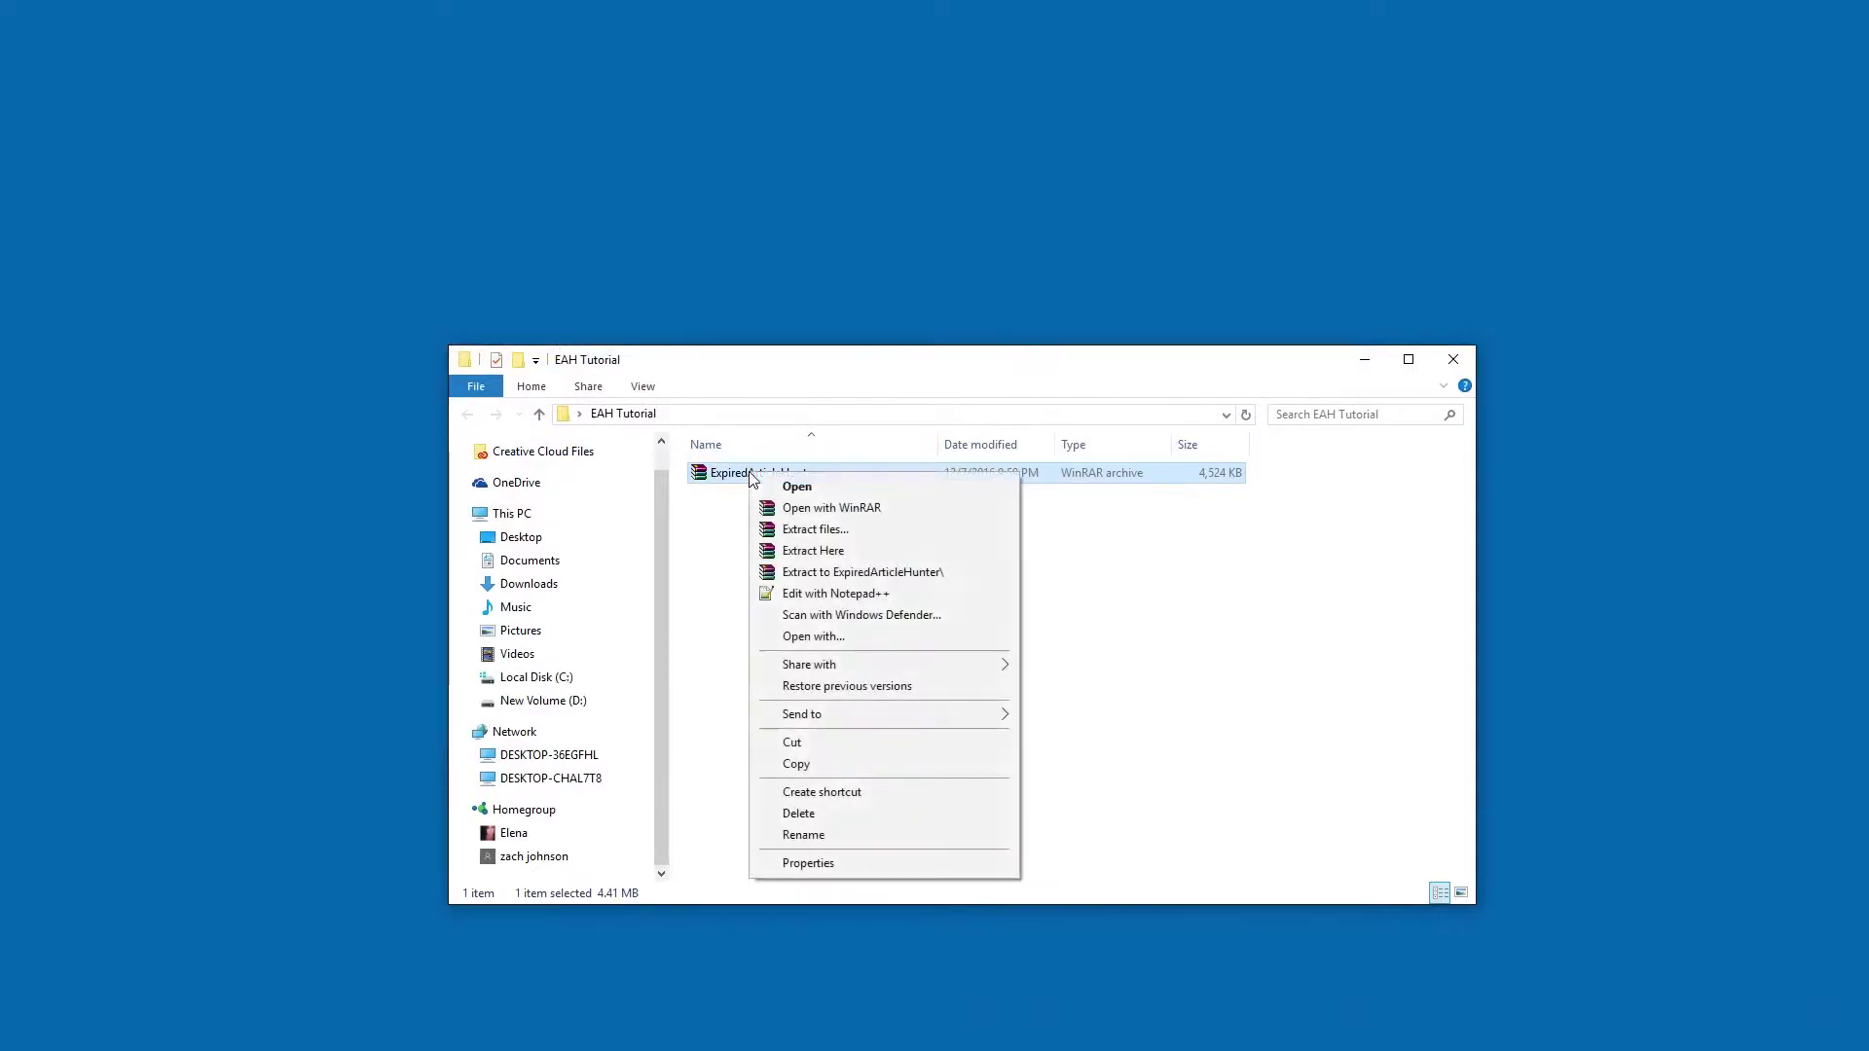
click(857, 545)
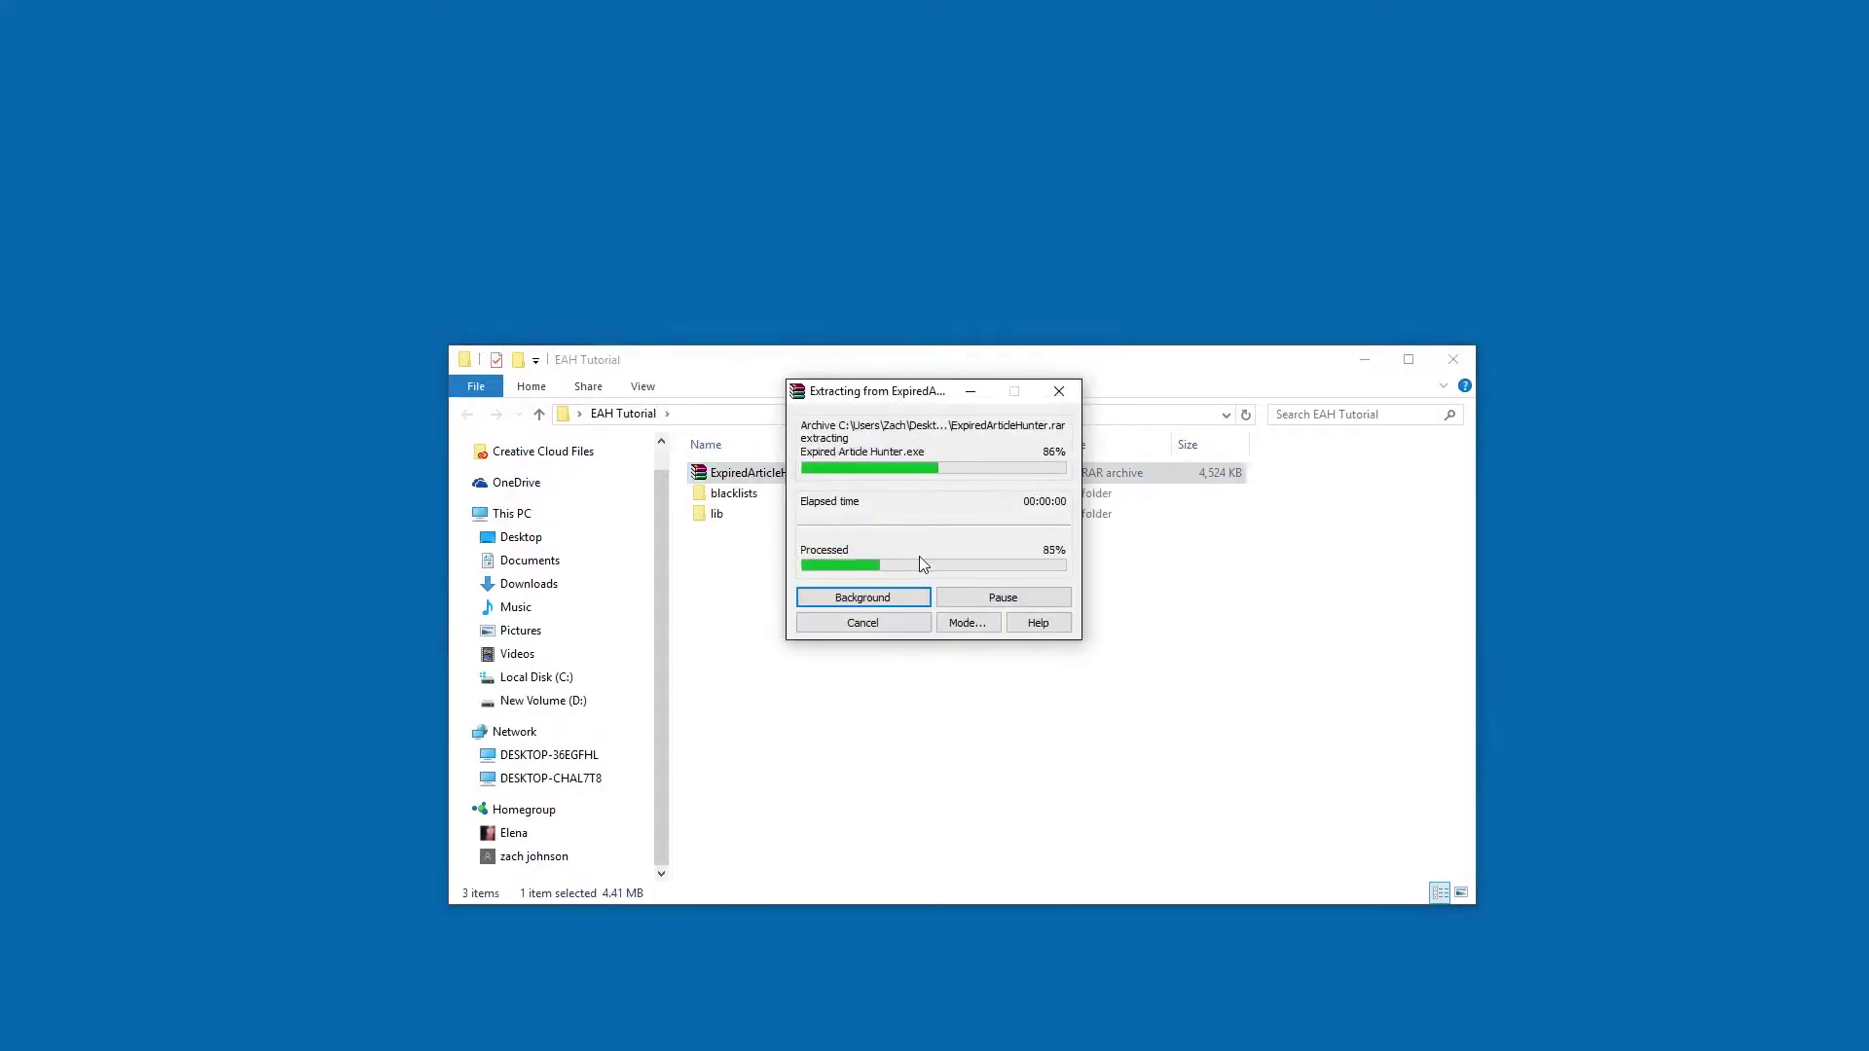
drag(896, 365, 900, 317)
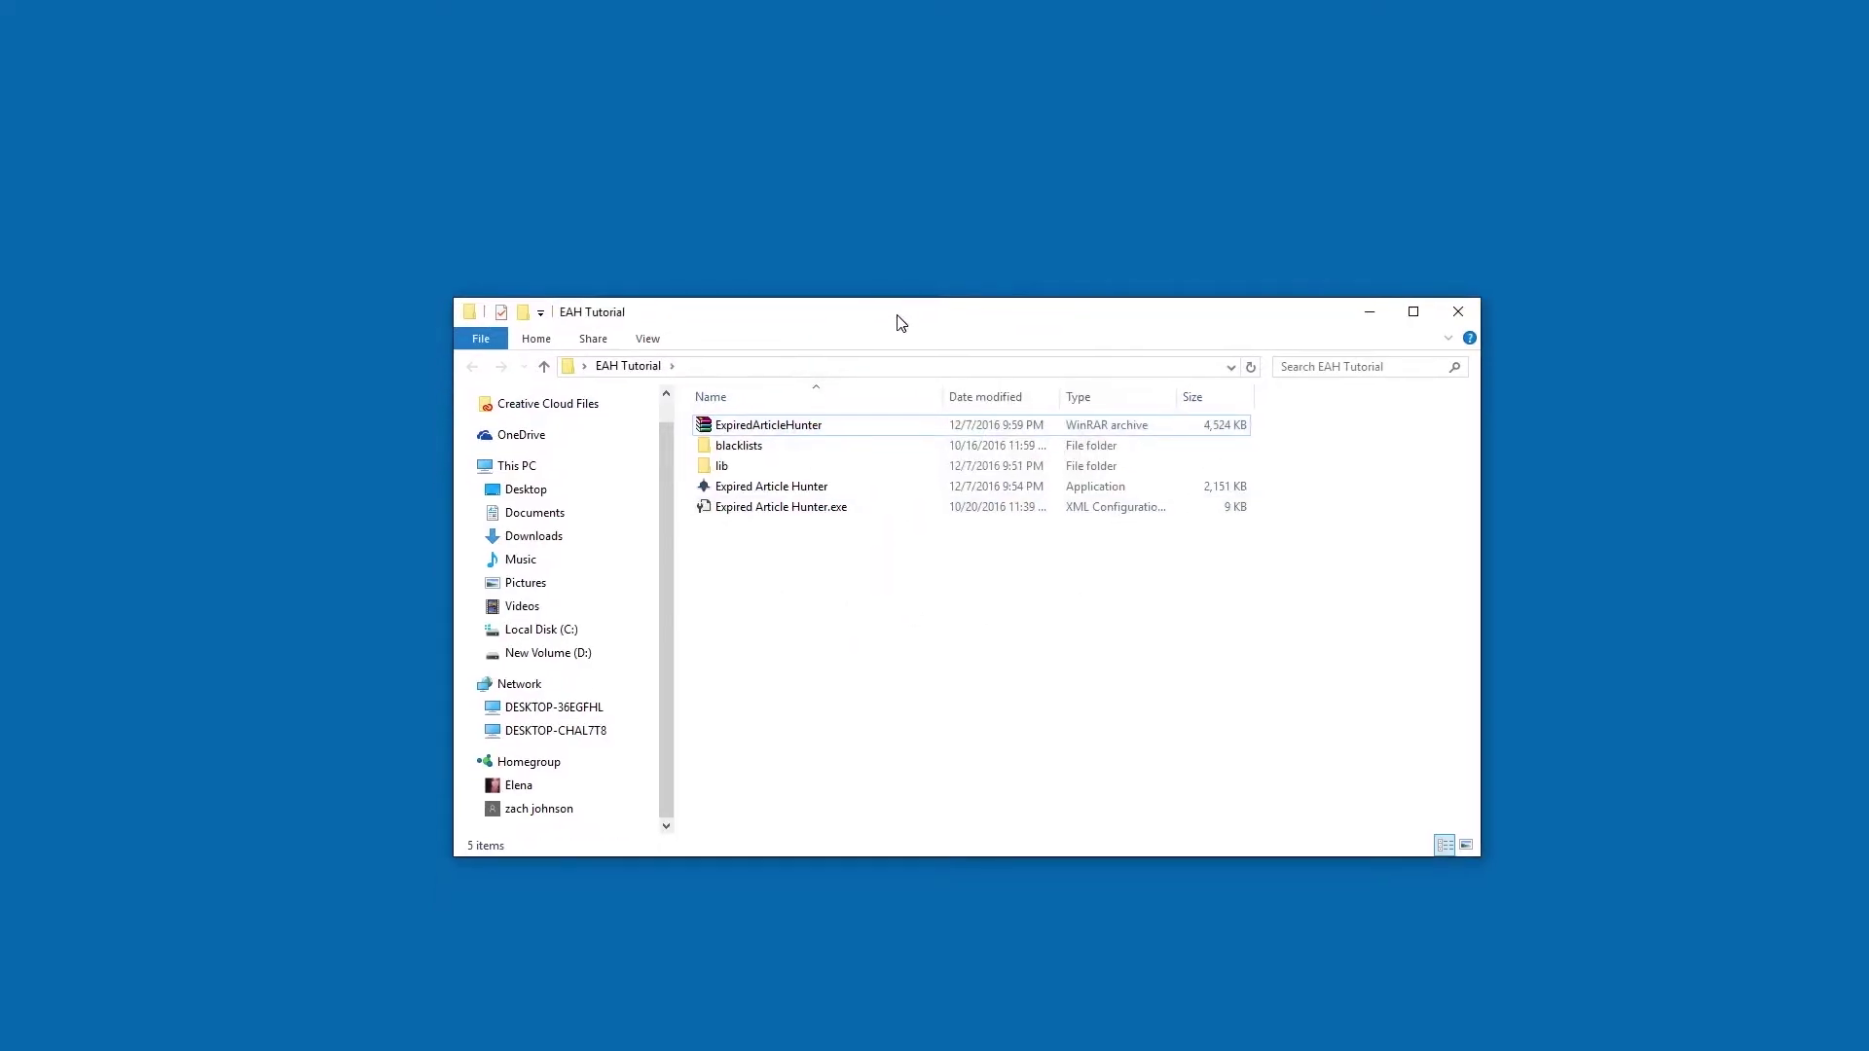
click(716, 505)
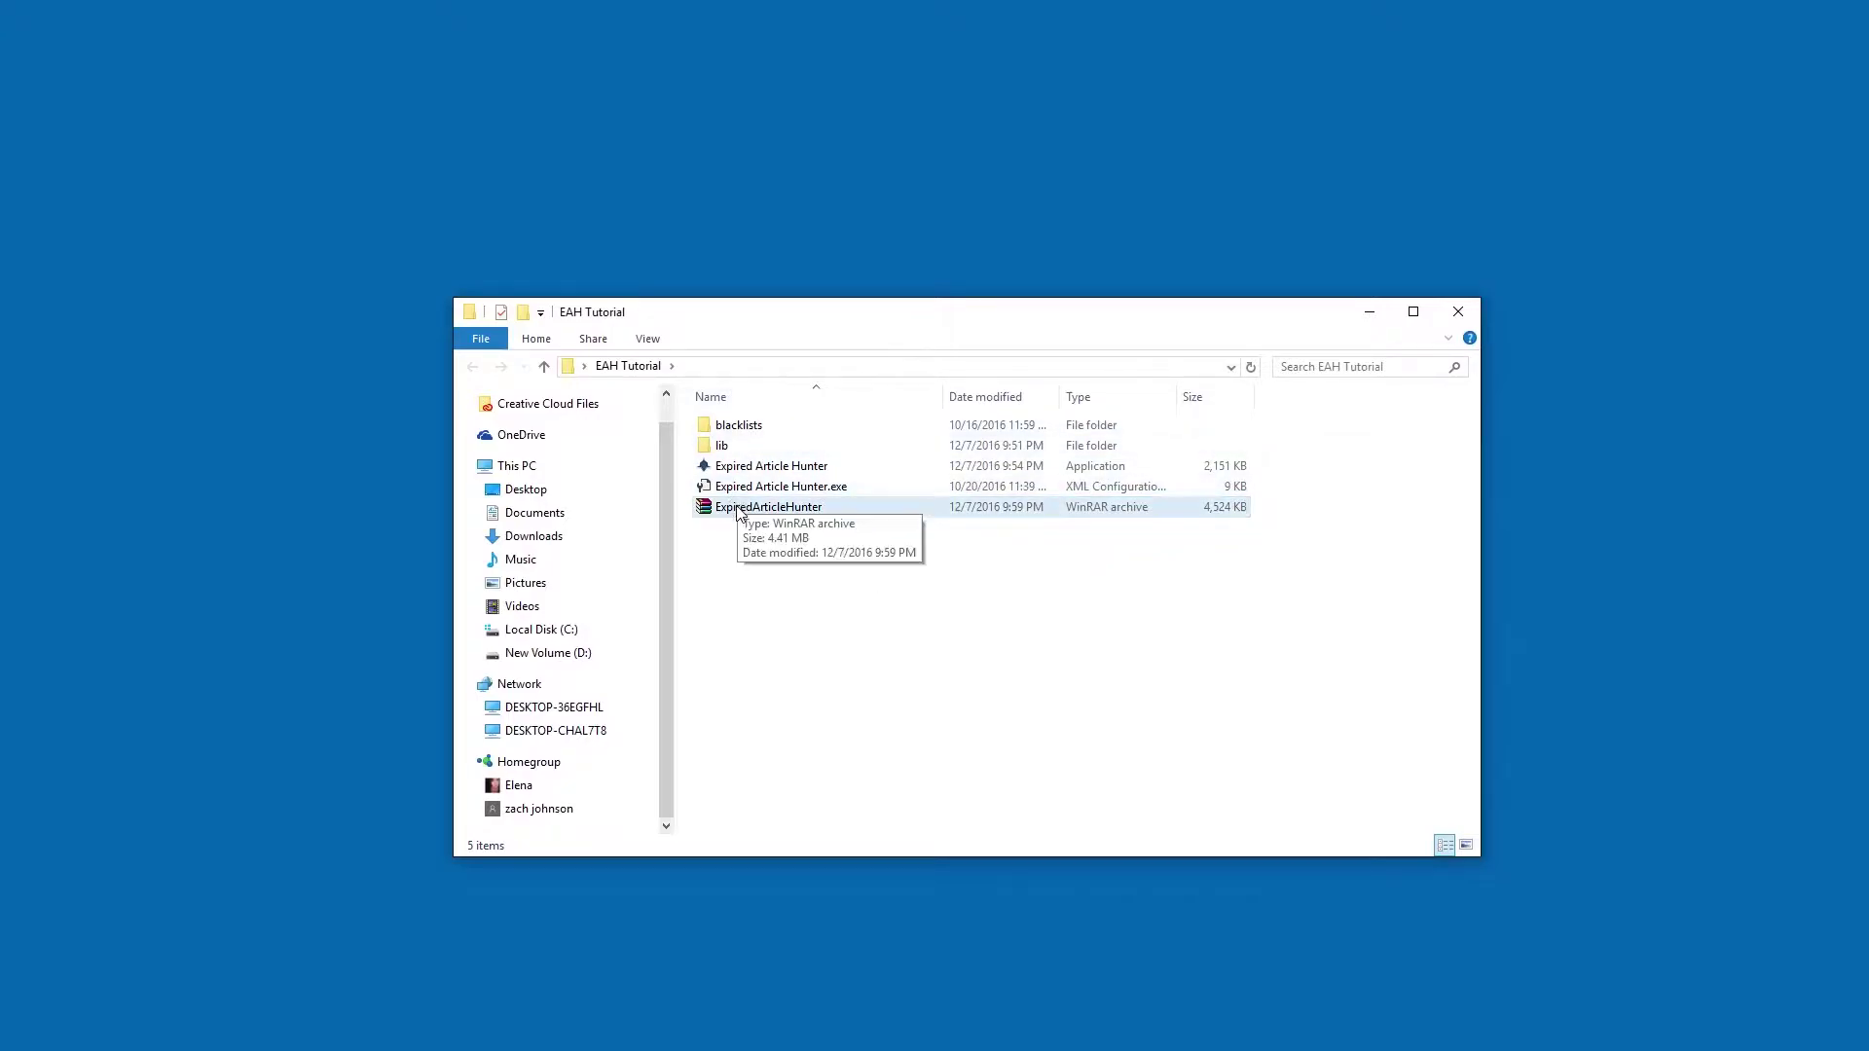
key(Delete)
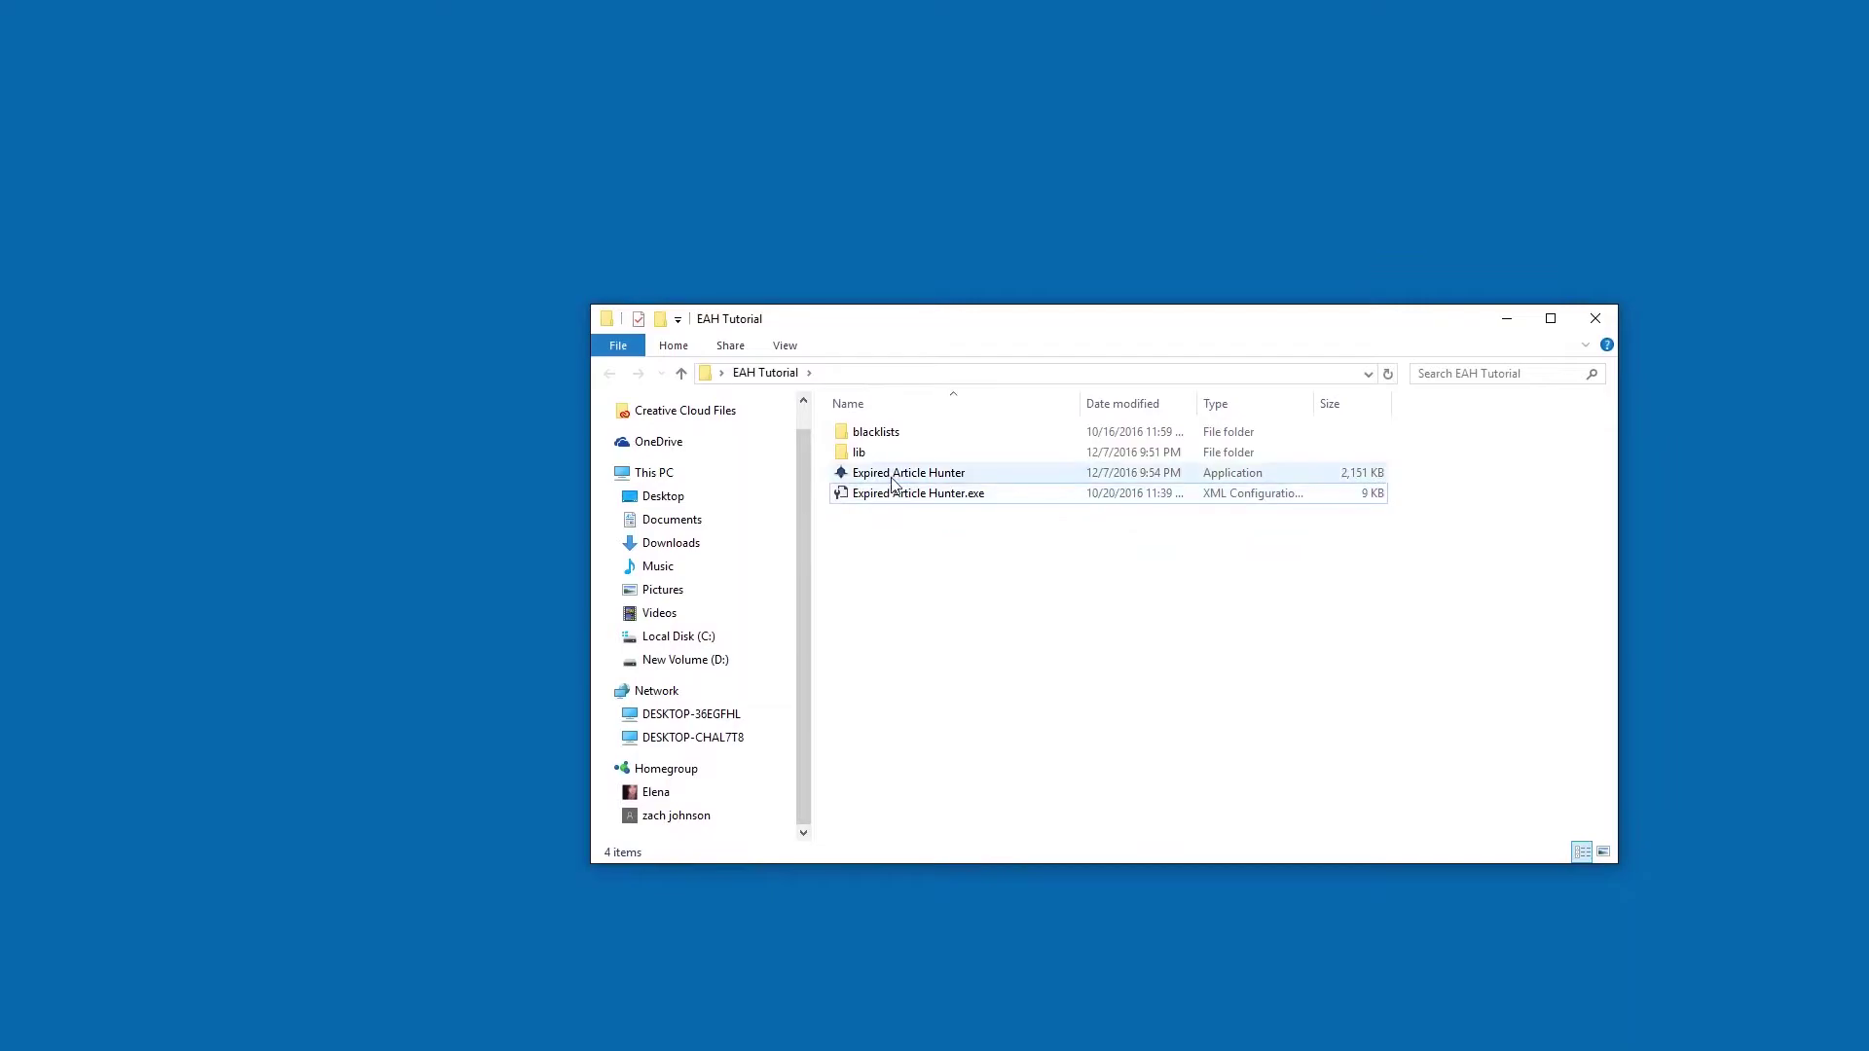
Launch Expired Article Hunter.exe, close File Explorer, and position the app window.
double_click(893, 477)
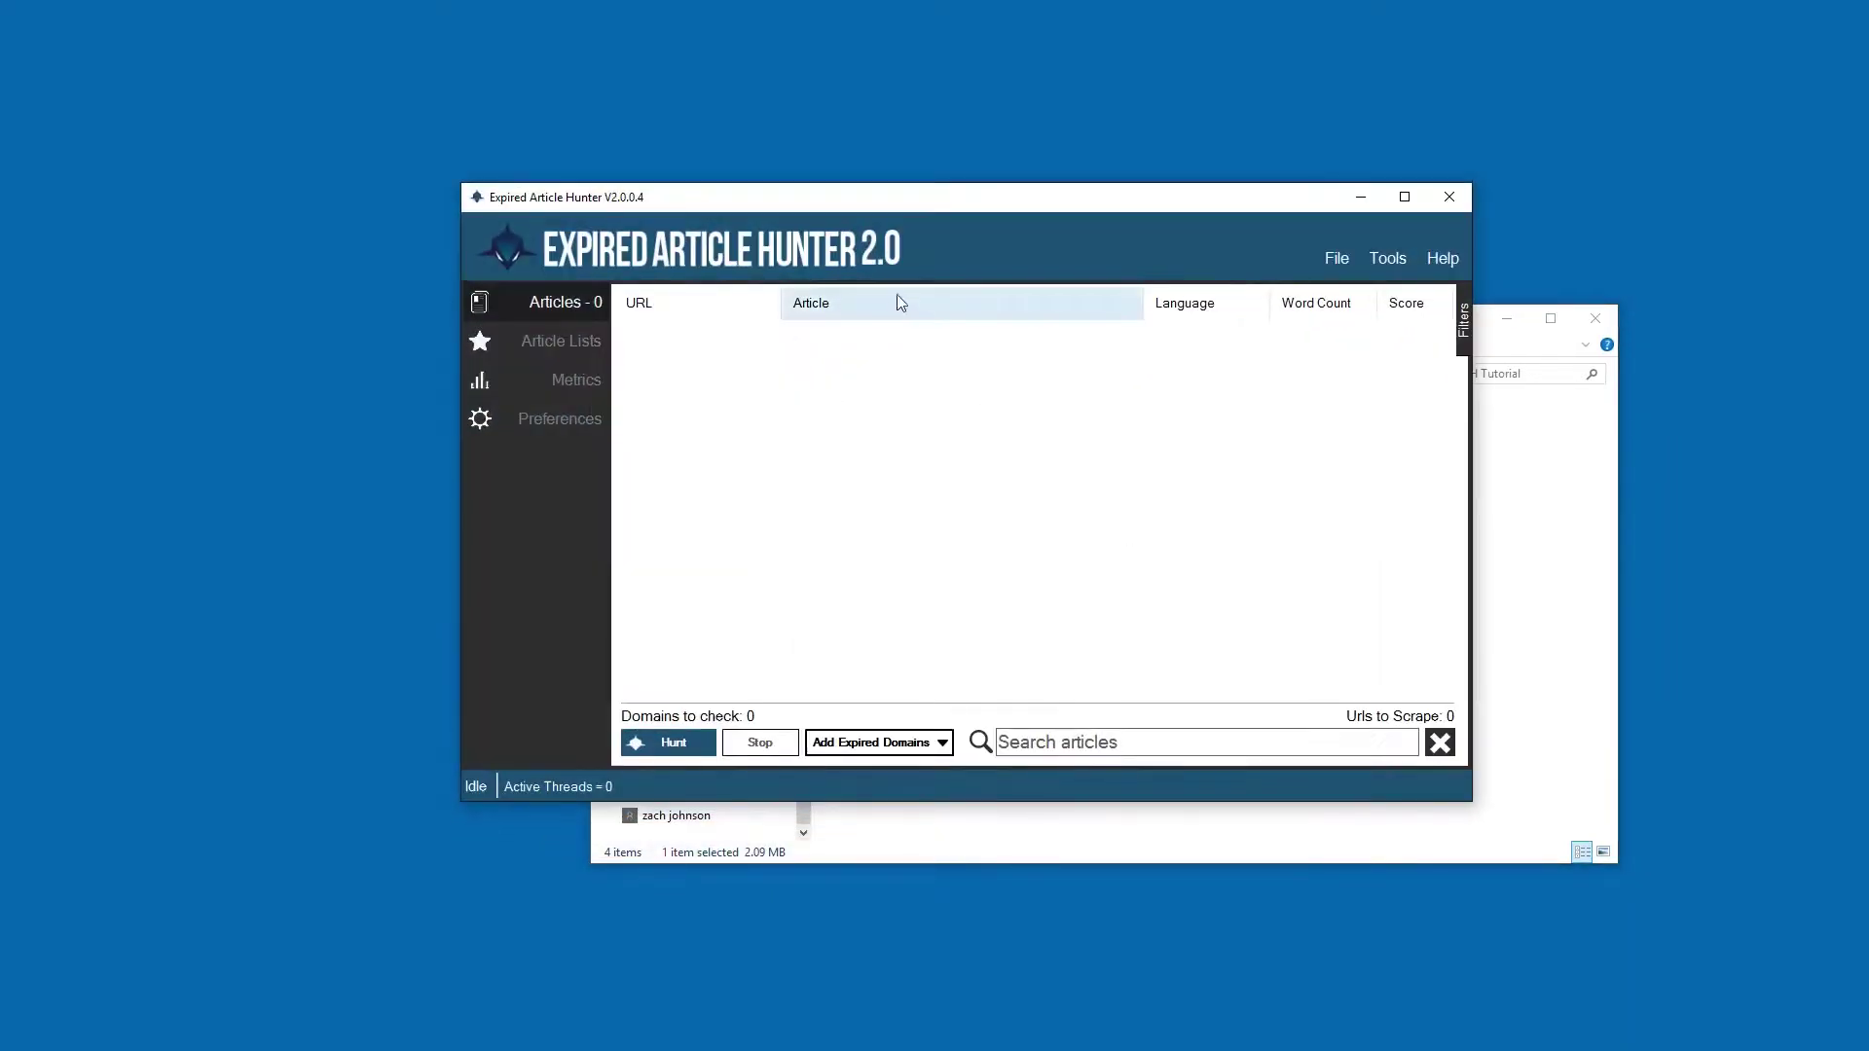
drag(833, 204, 768, 288)
click(1394, 406)
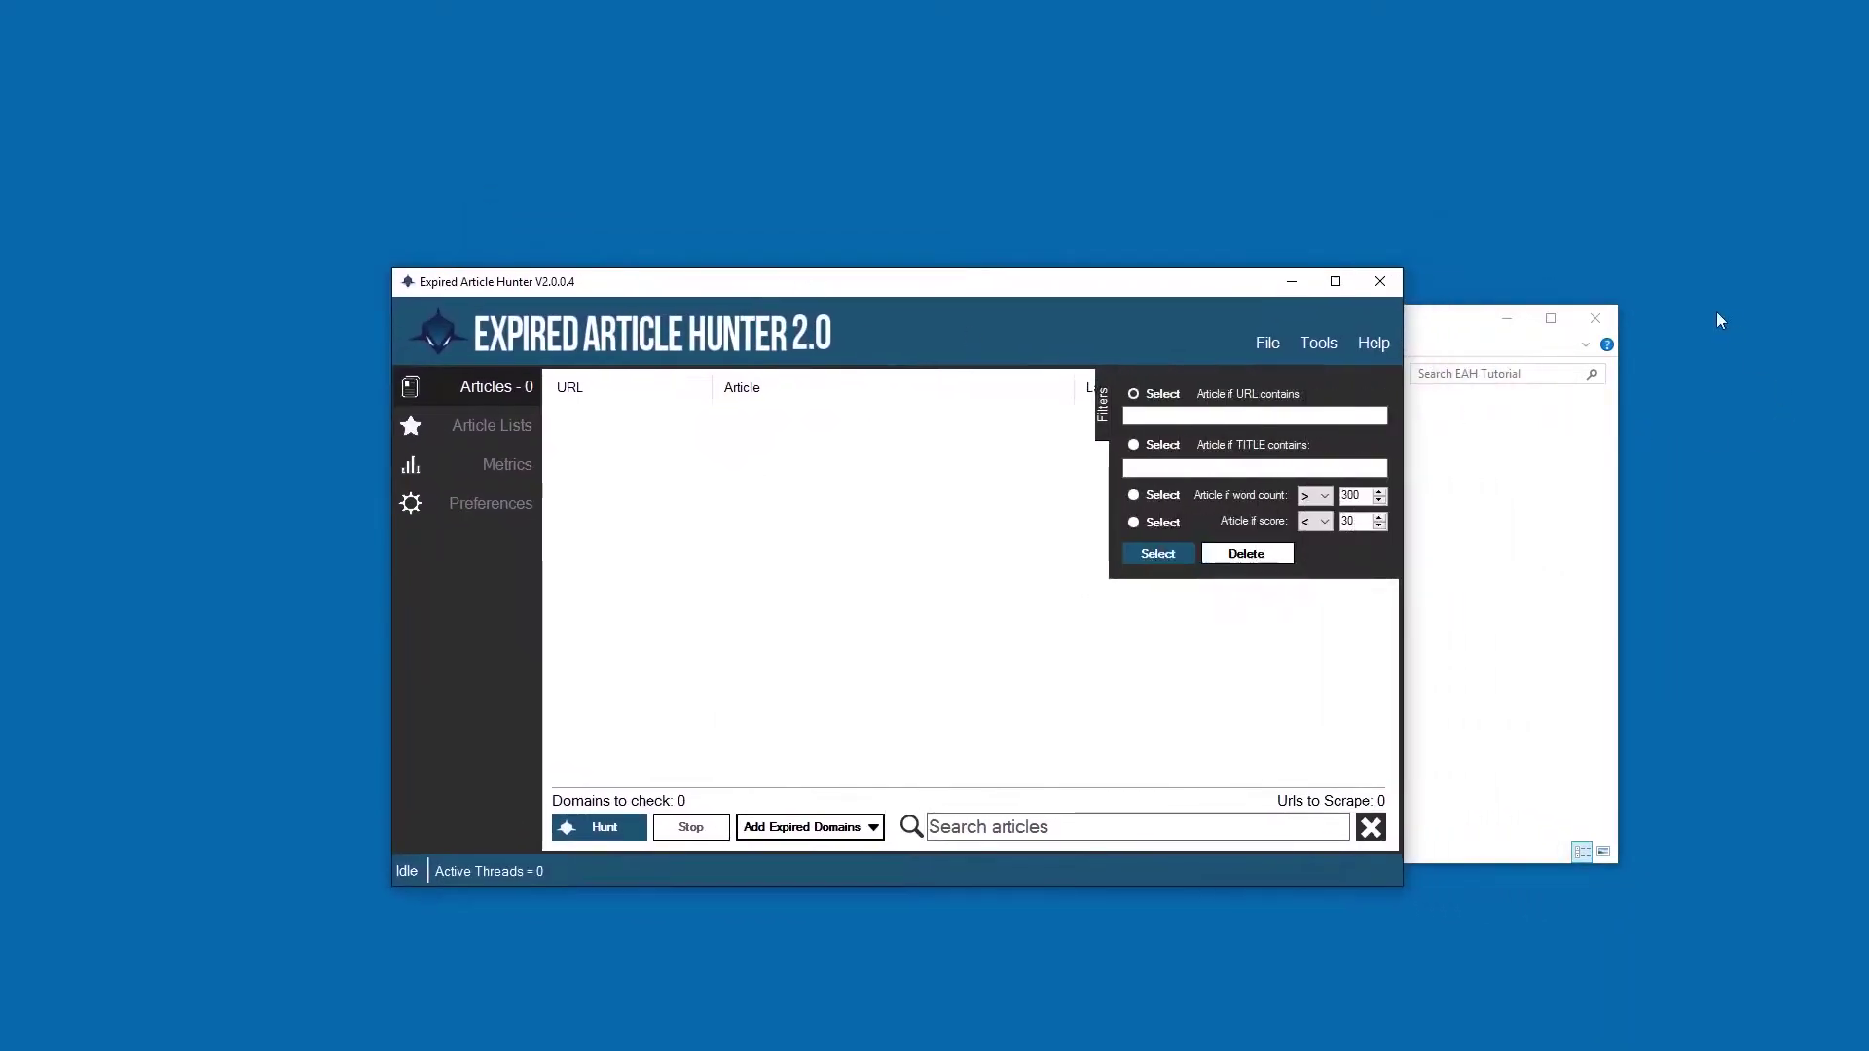
click(973, 438)
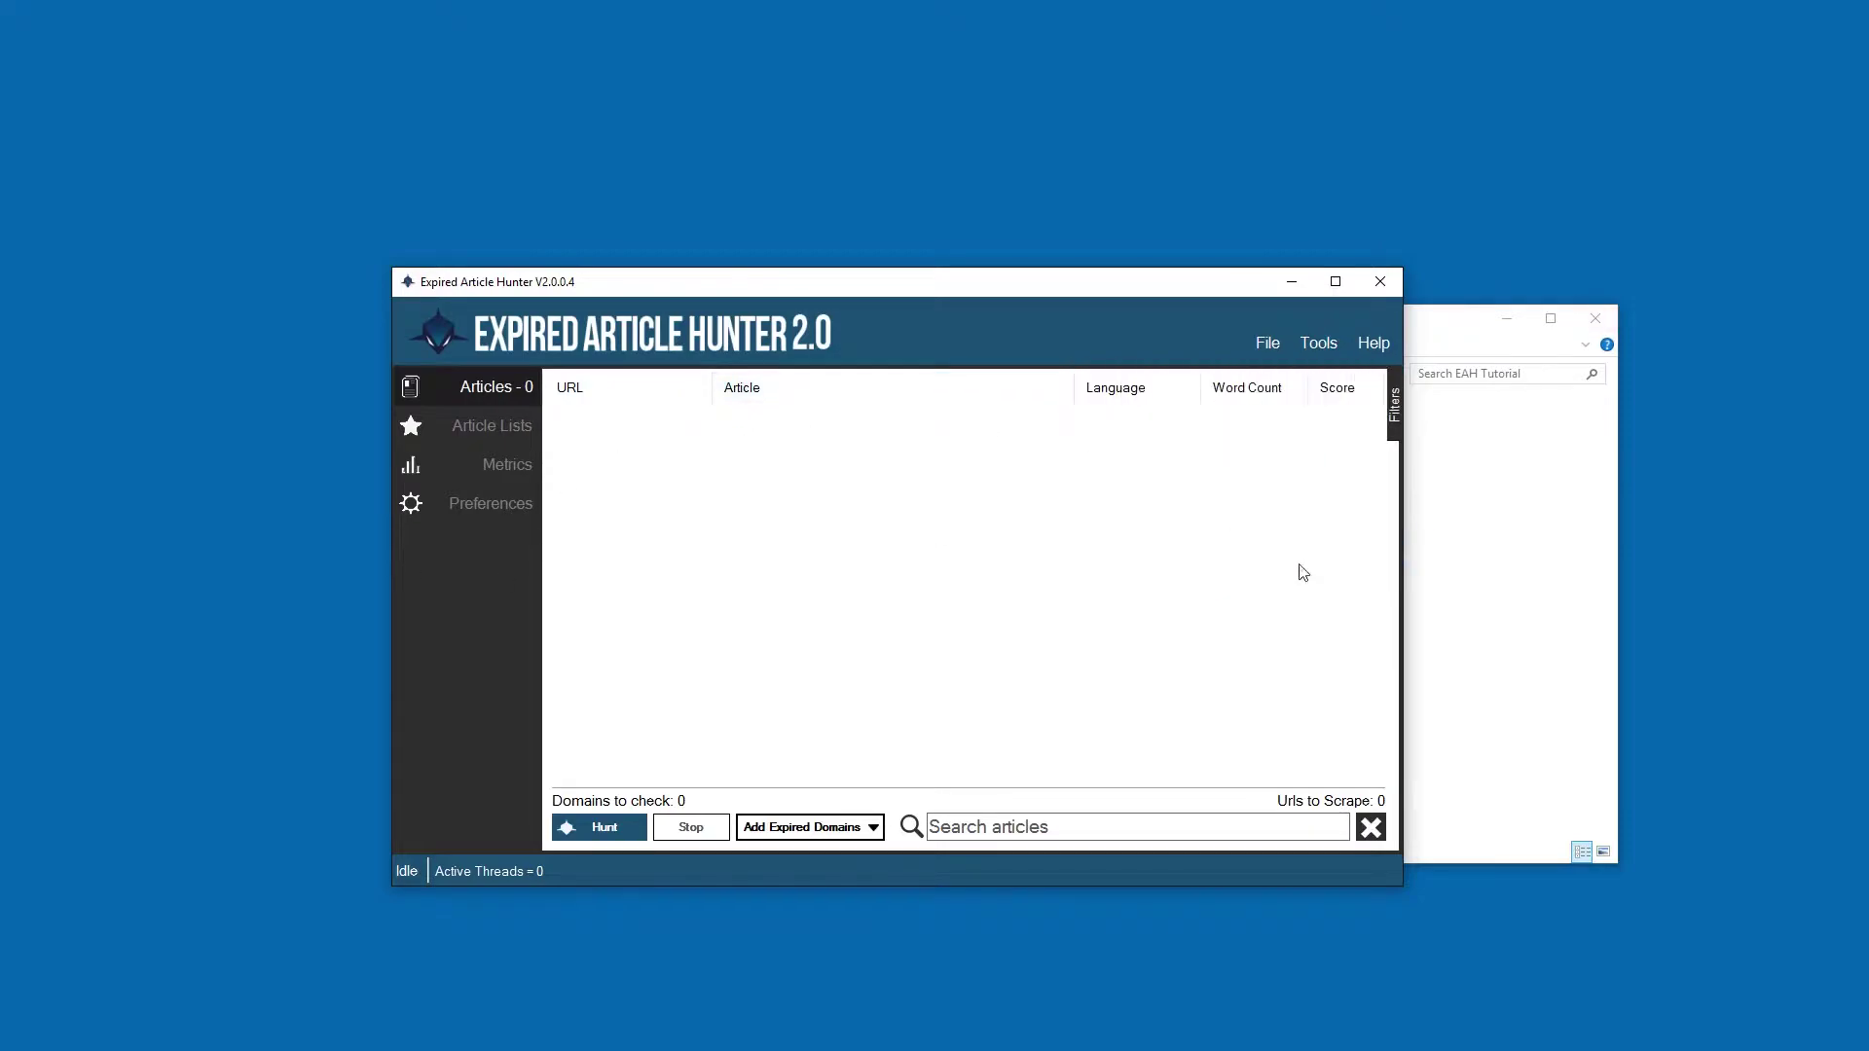
drag(1038, 296, 973, 258)
click(1594, 320)
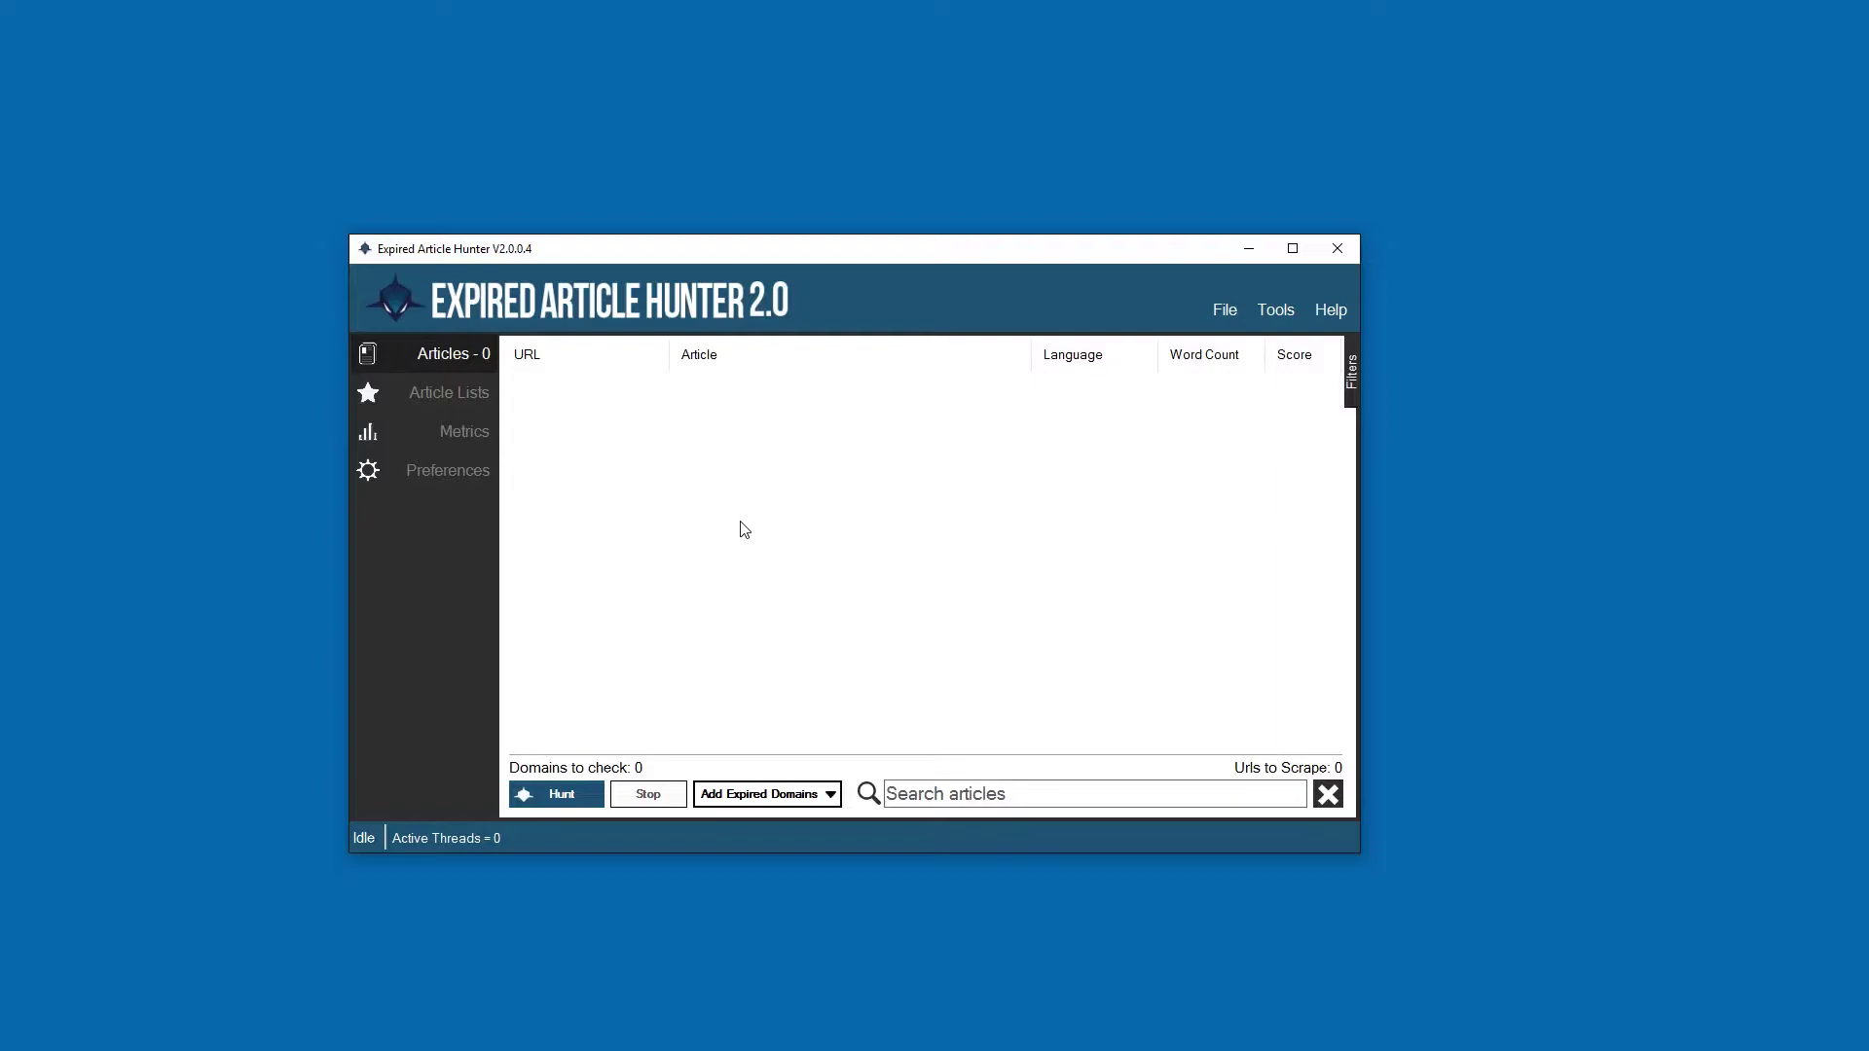
drag(705, 262, 785, 212)
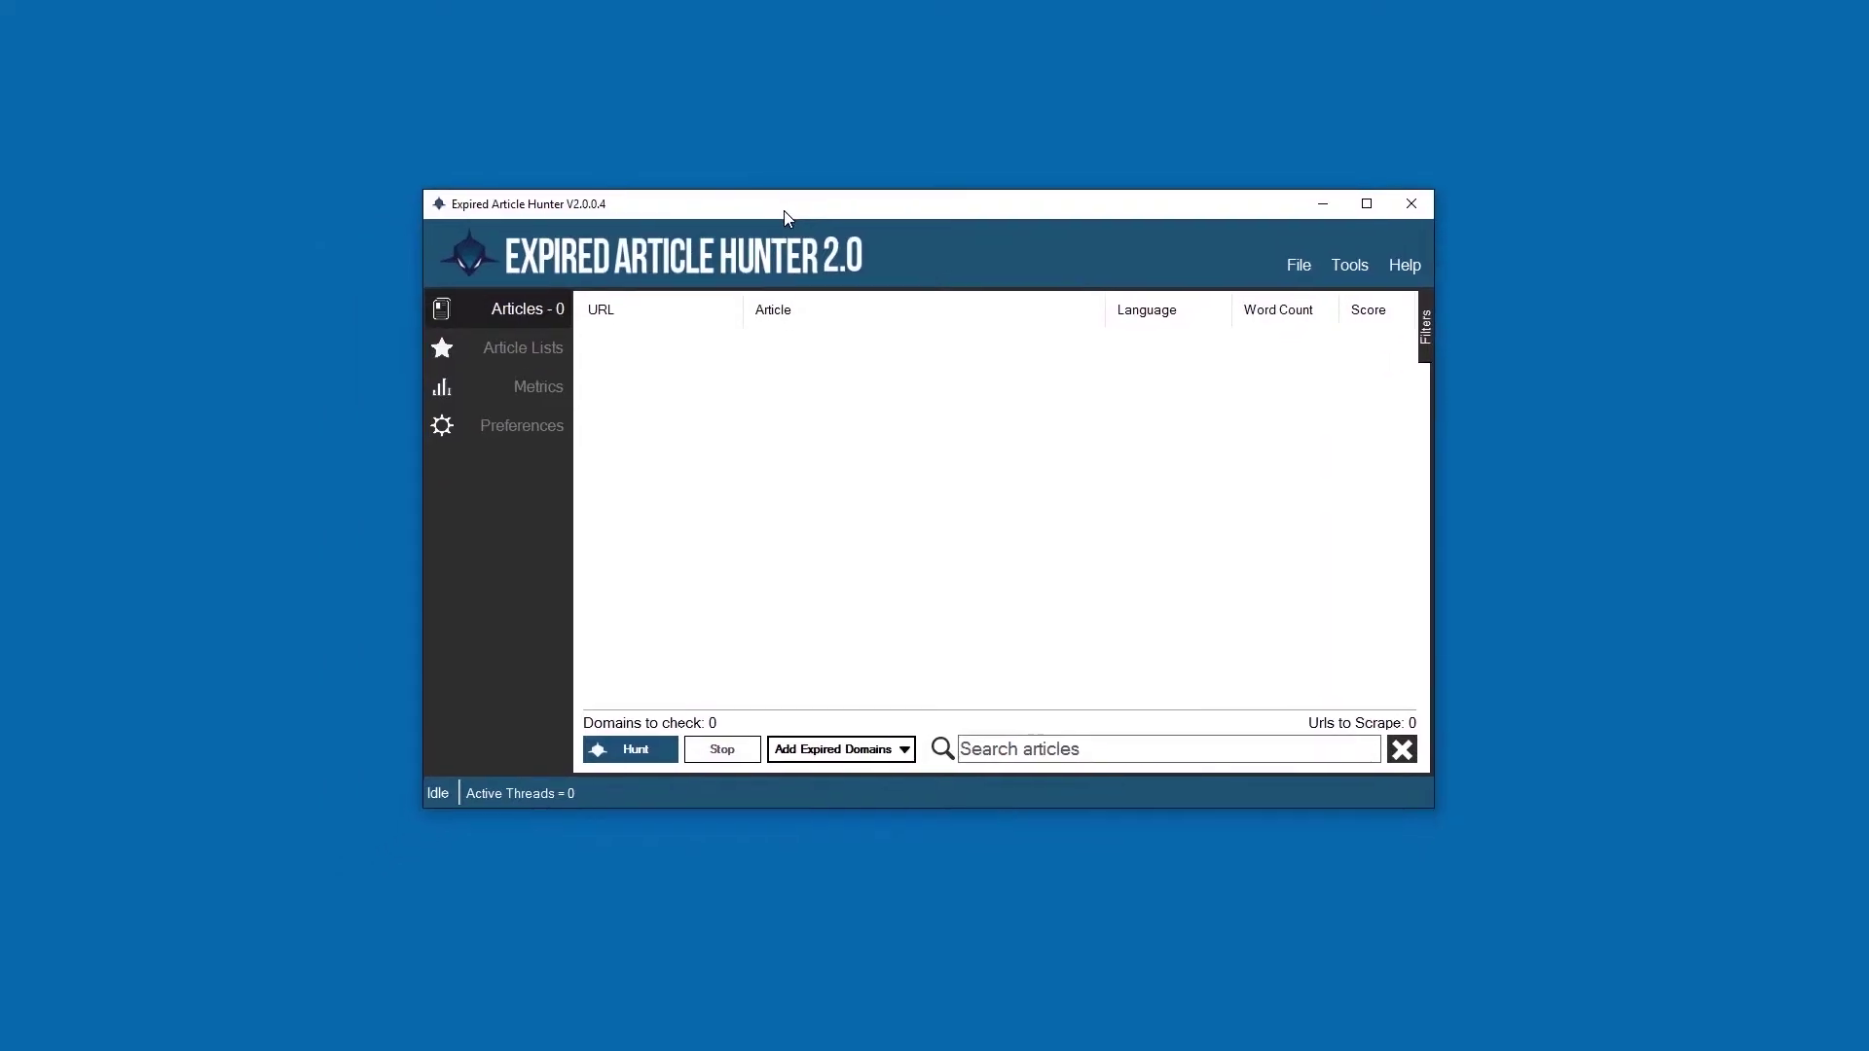
Open the Domain Downloader through Add Expired Domains > Scrape/Import List.
click(811, 751)
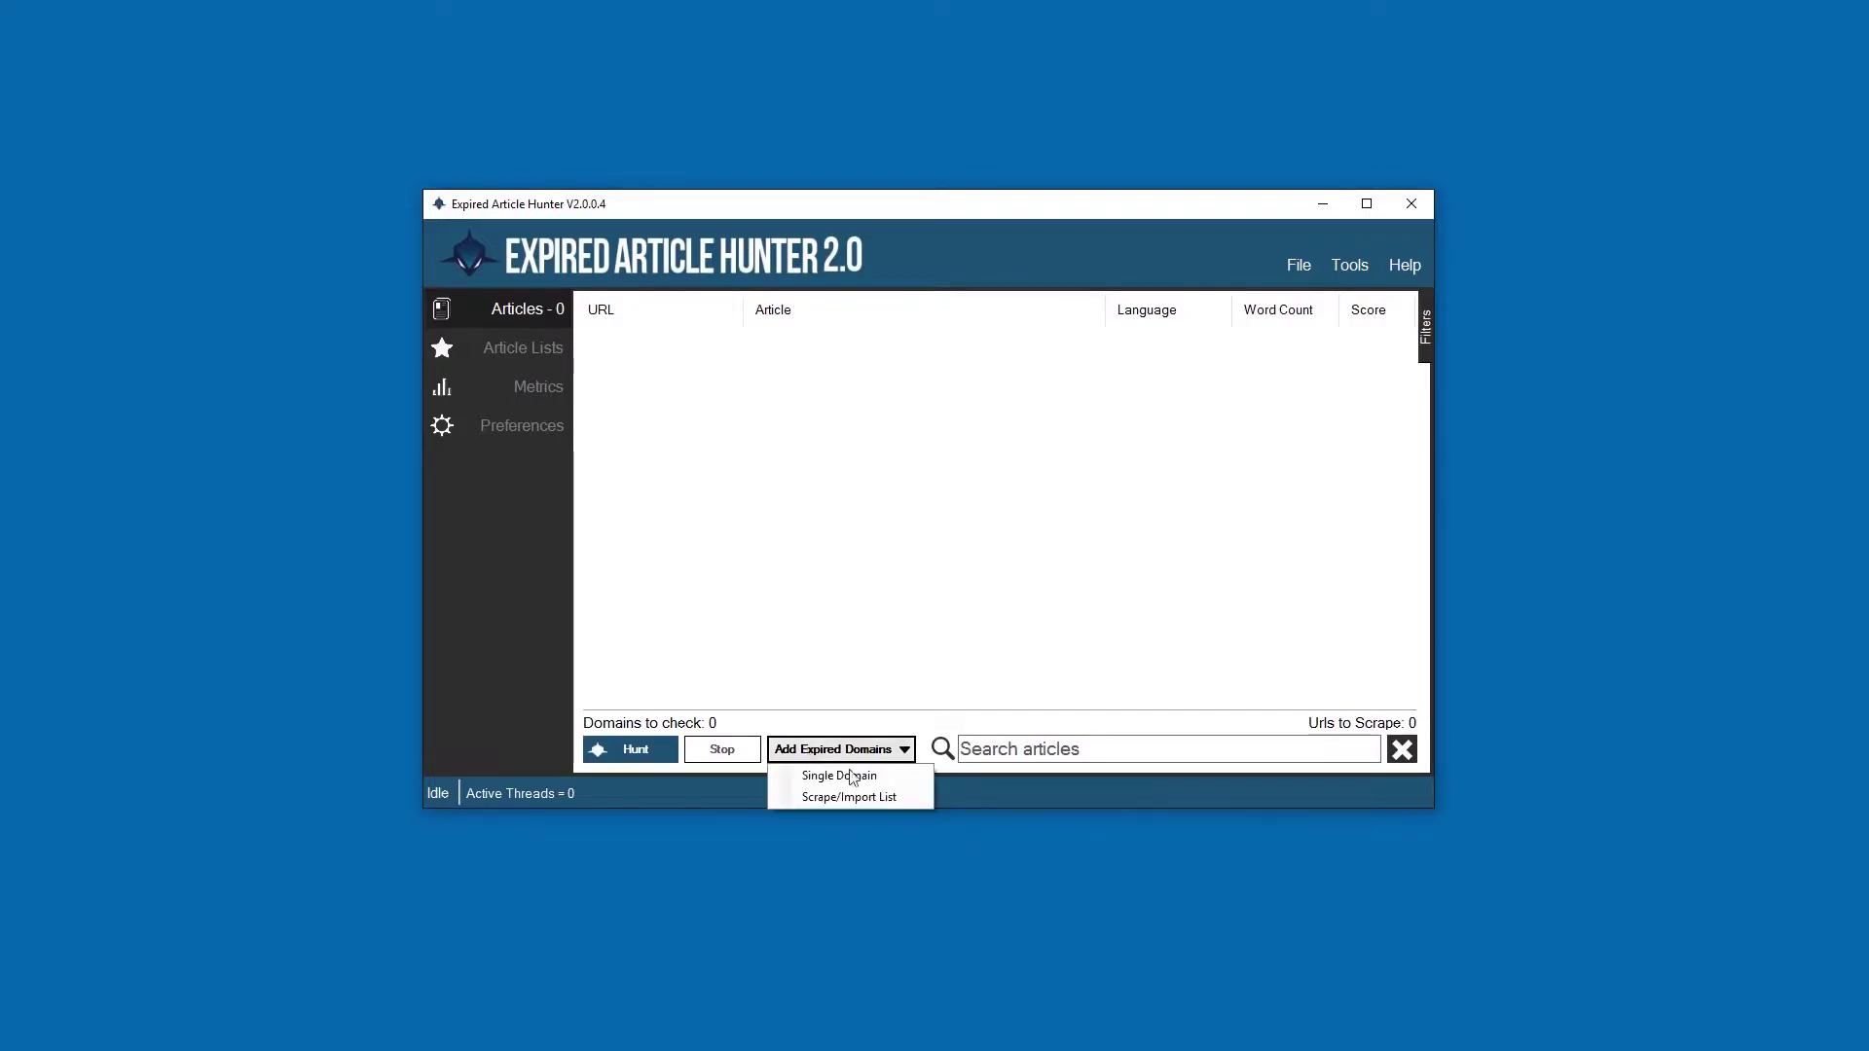
click(853, 714)
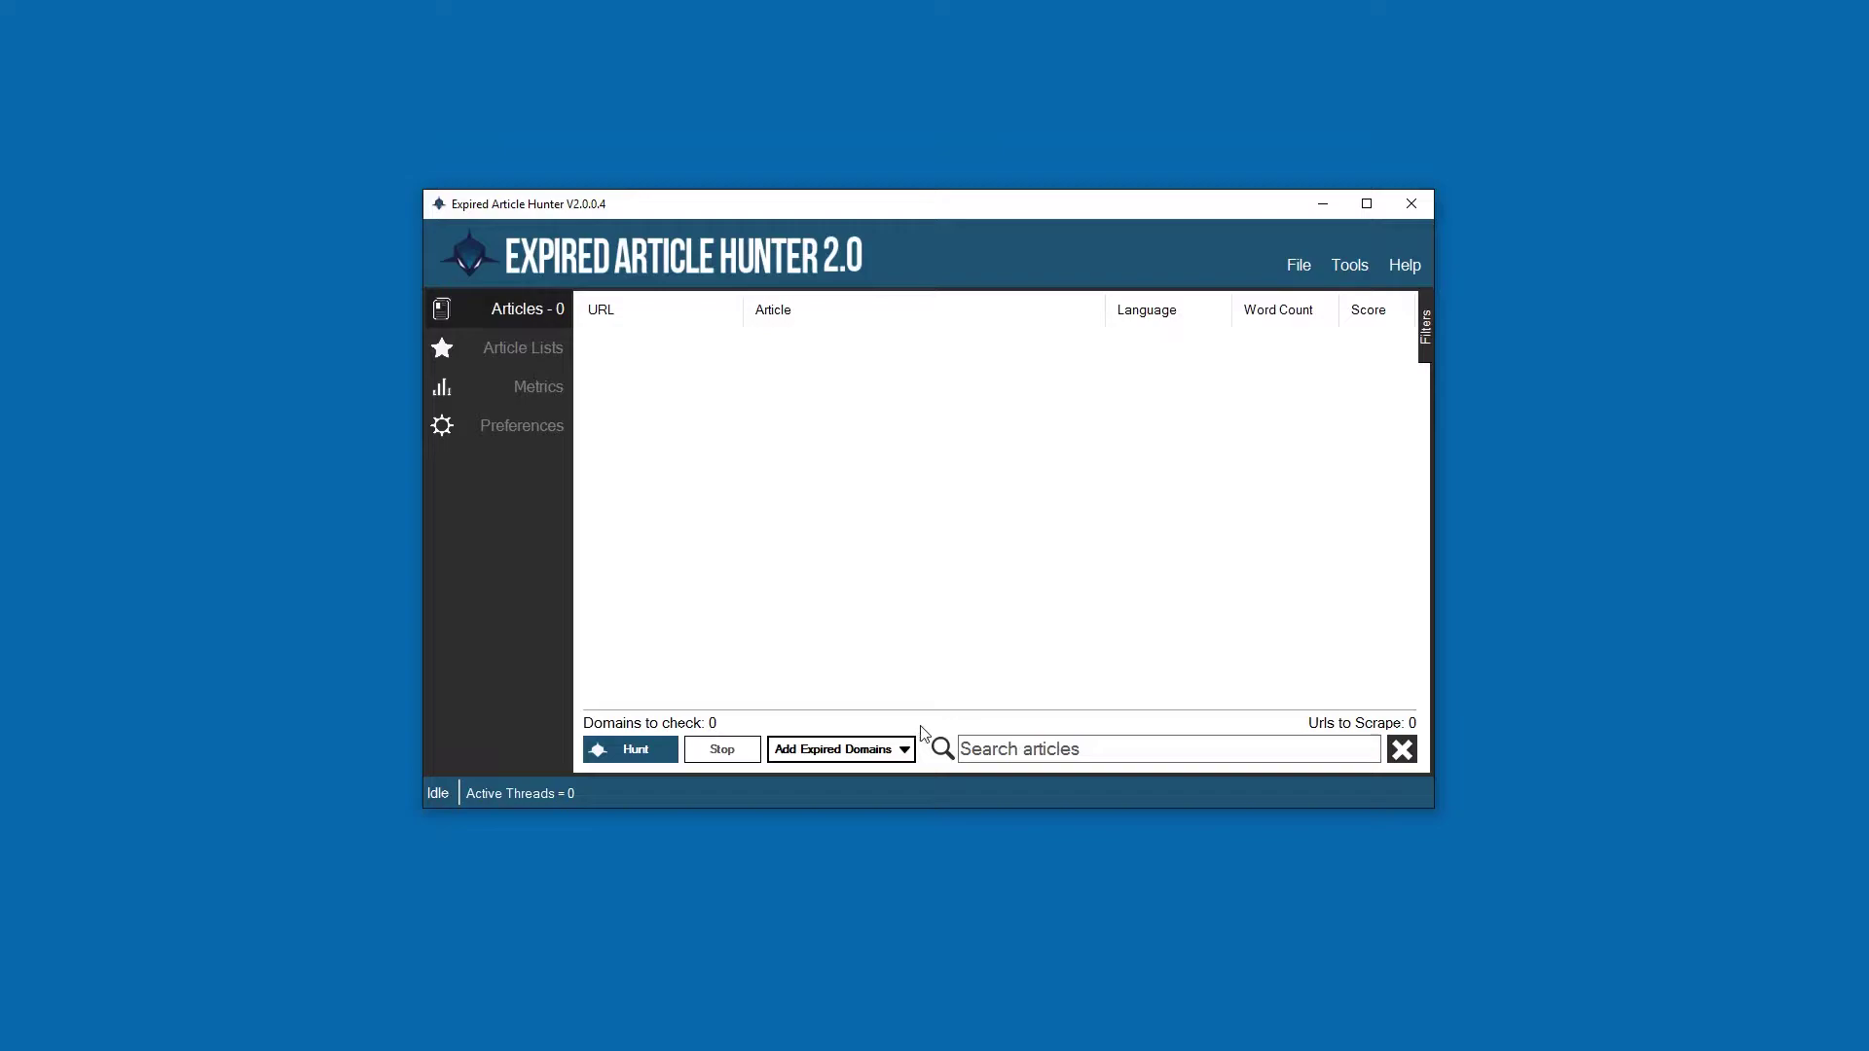
click(866, 755)
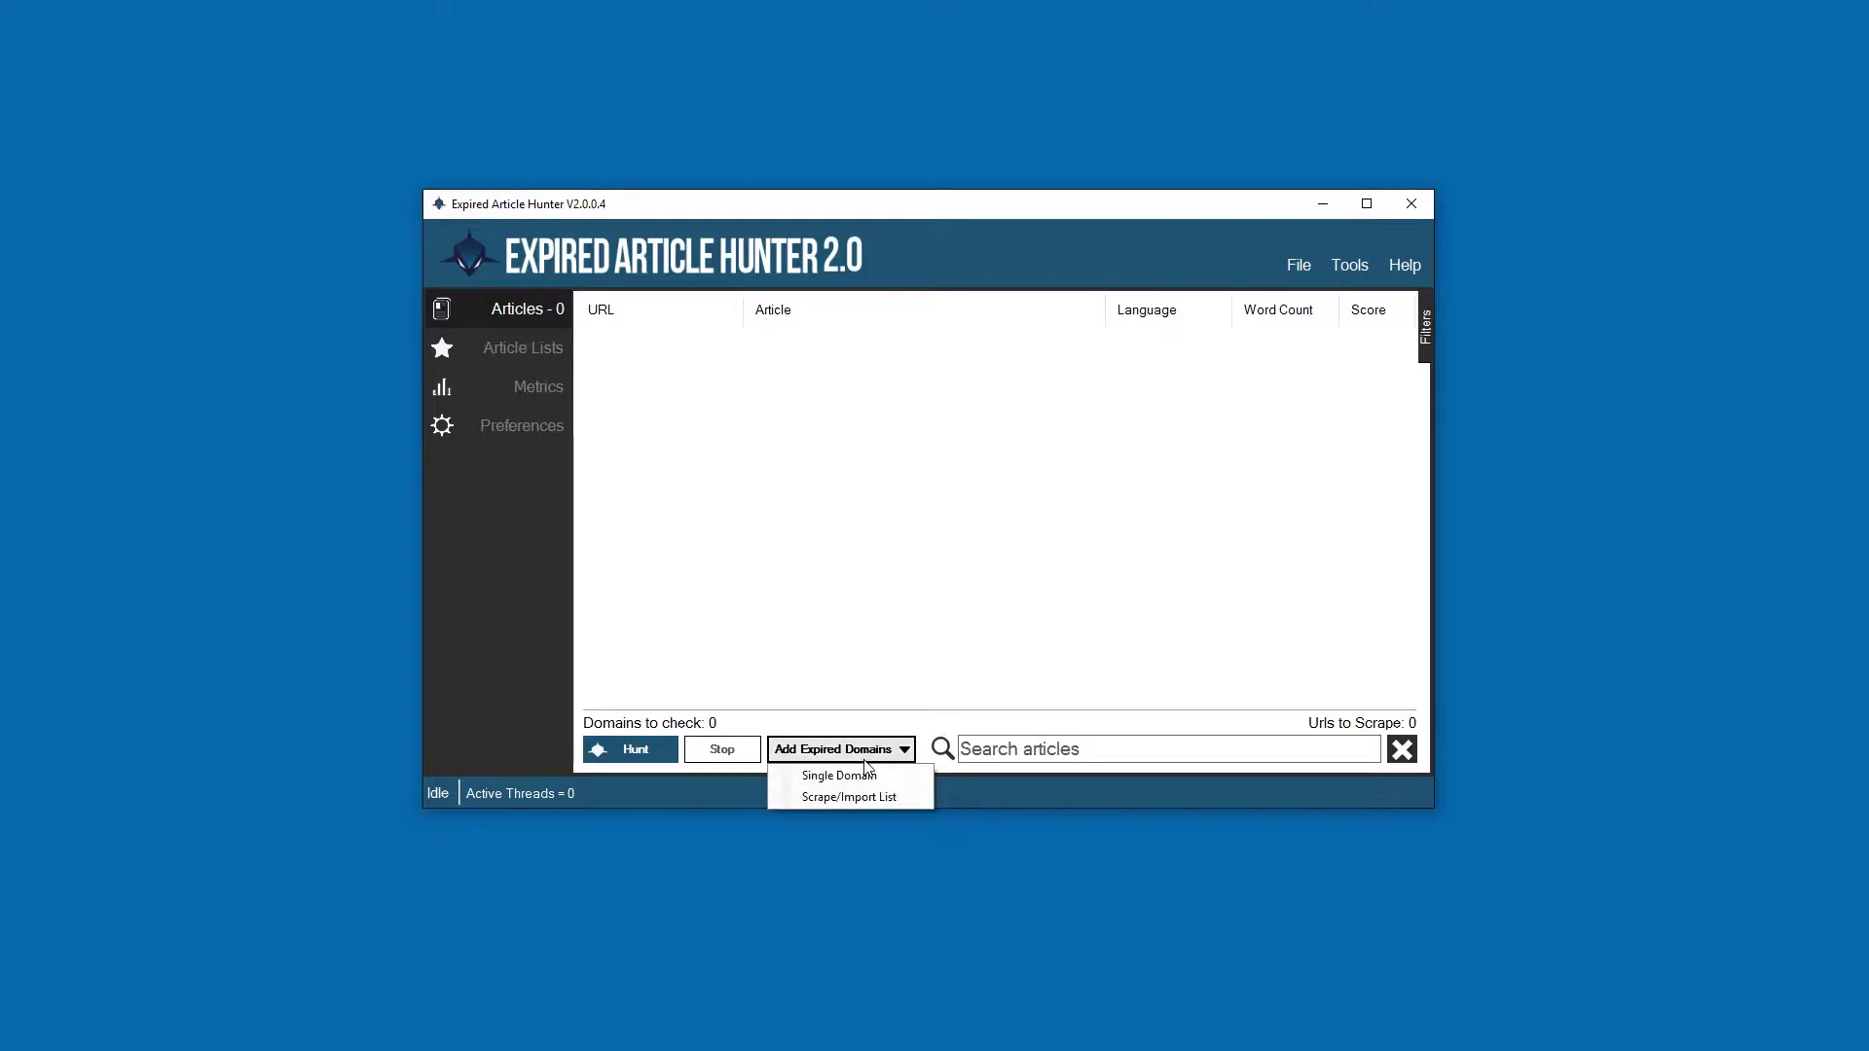
click(817, 798)
mouse_move(910, 279)
mouse_down()
mouse_move(936, 347)
mouse_move(926, 301)
mouse_up()
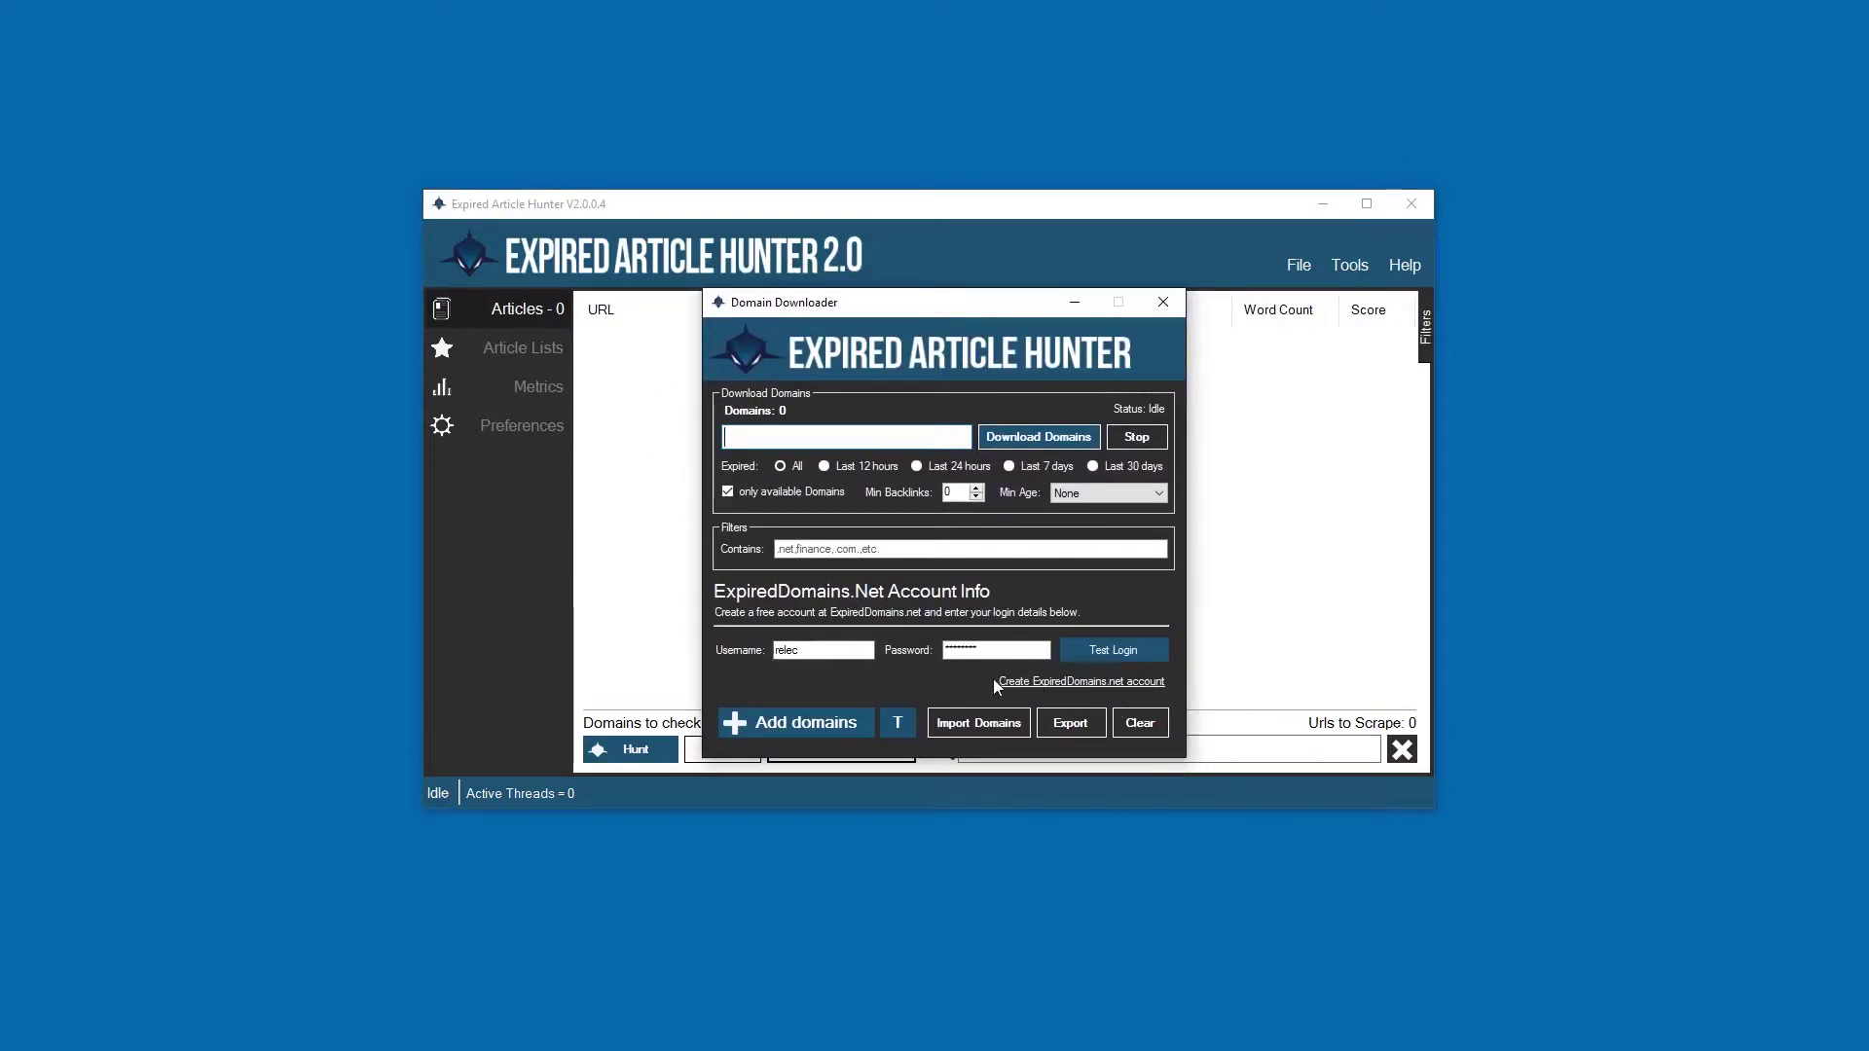
Open the ExpiredDomains.net sign-up page, close the duplicate tab, and start entering the e-mail.
click(1083, 693)
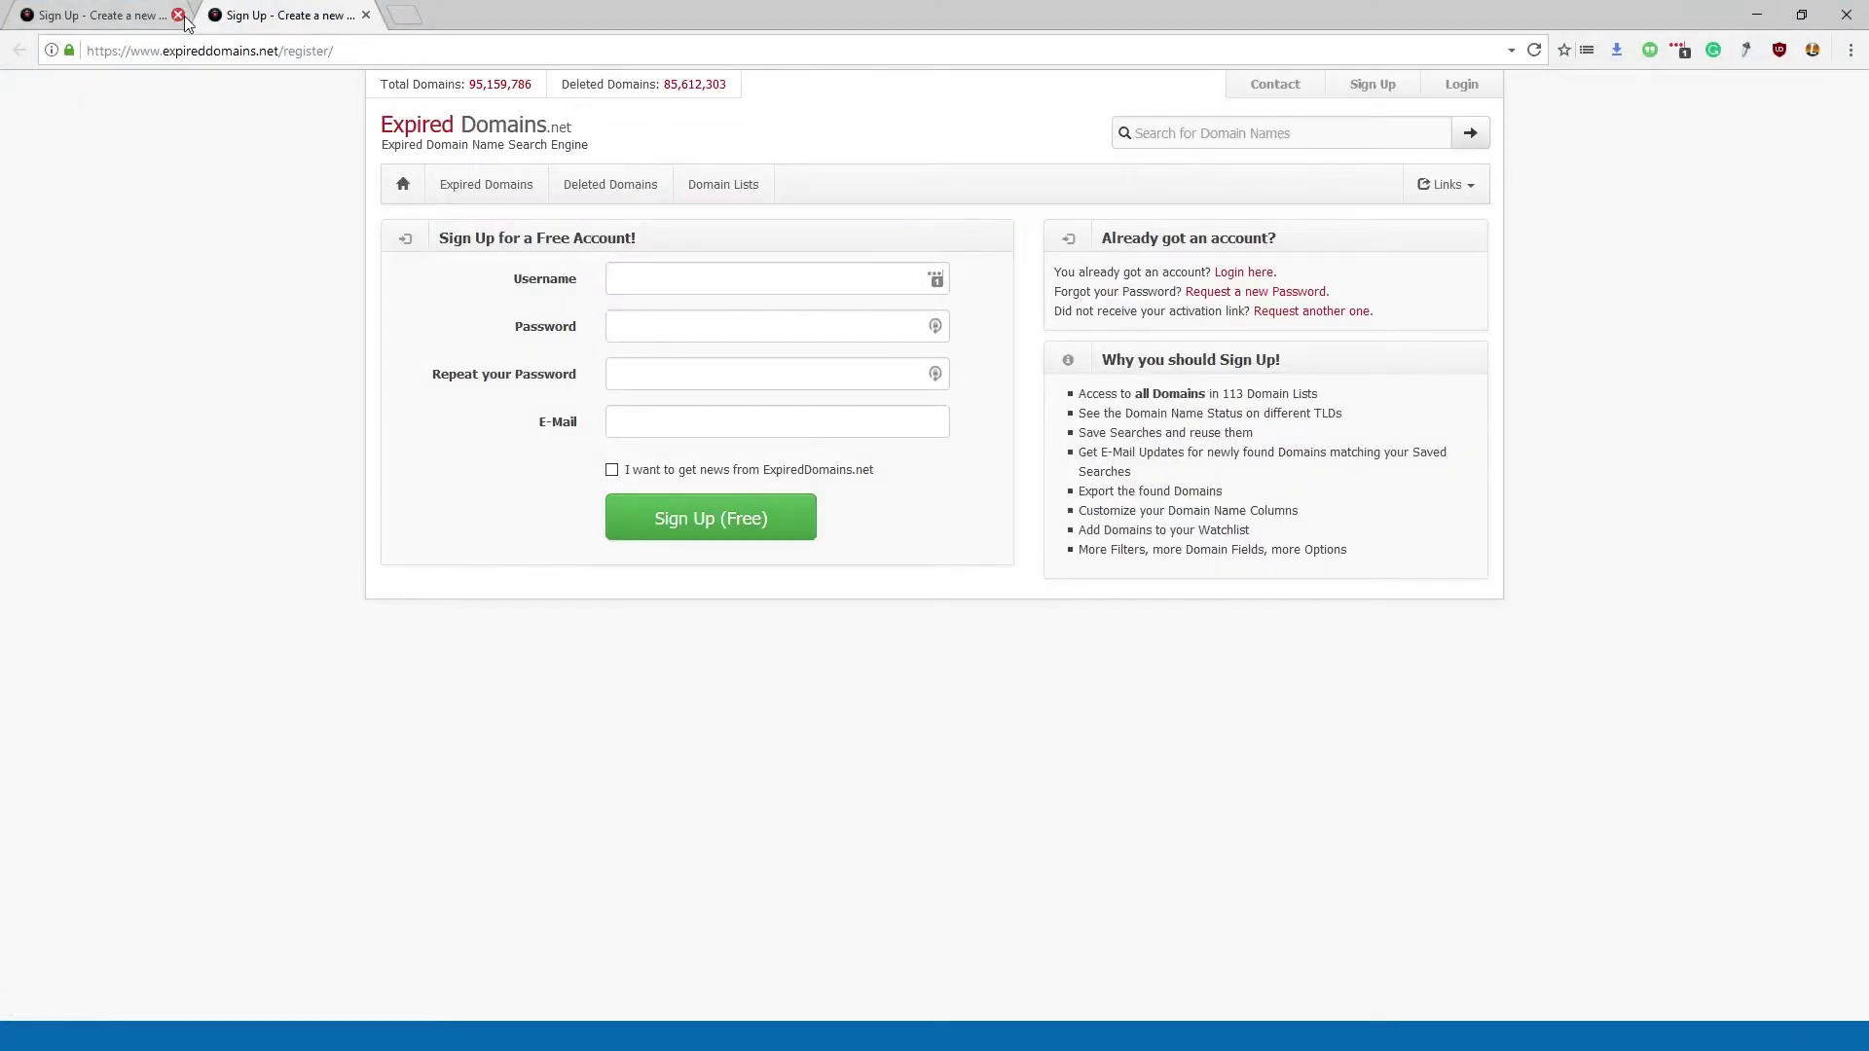
click(177, 15)
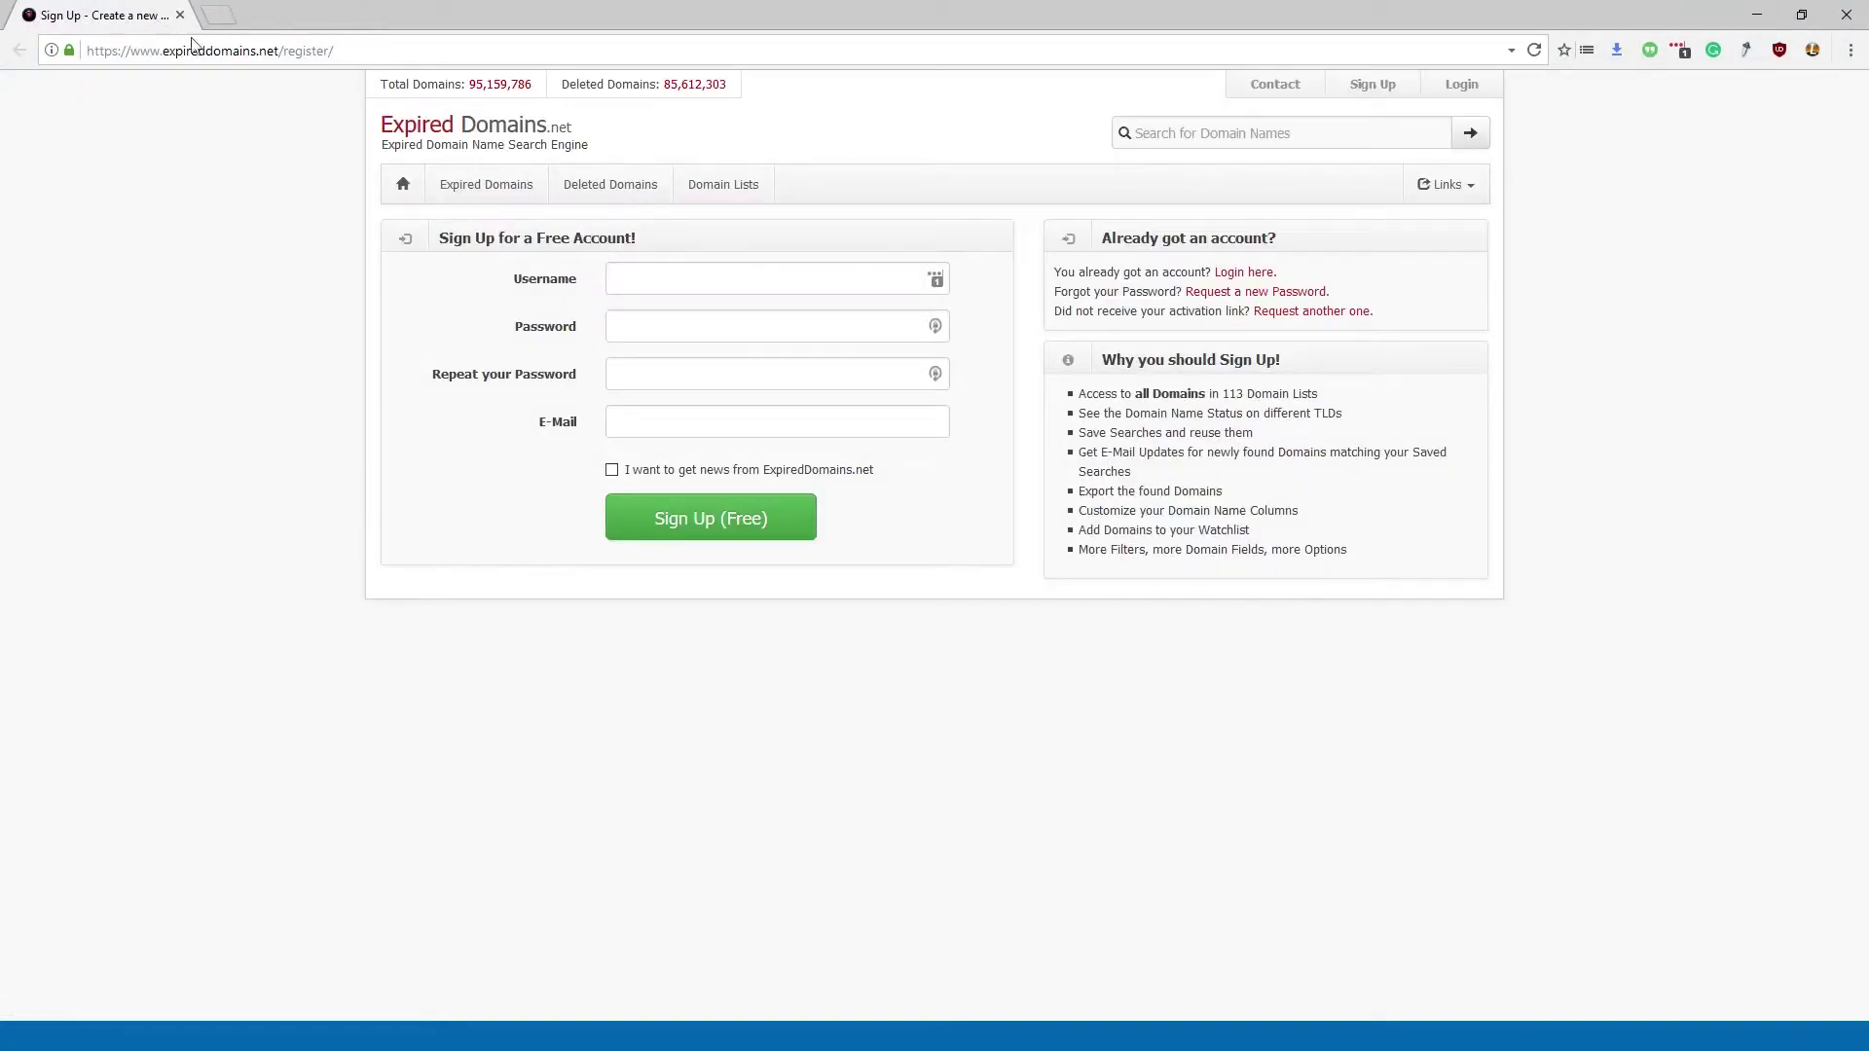
click(641, 425)
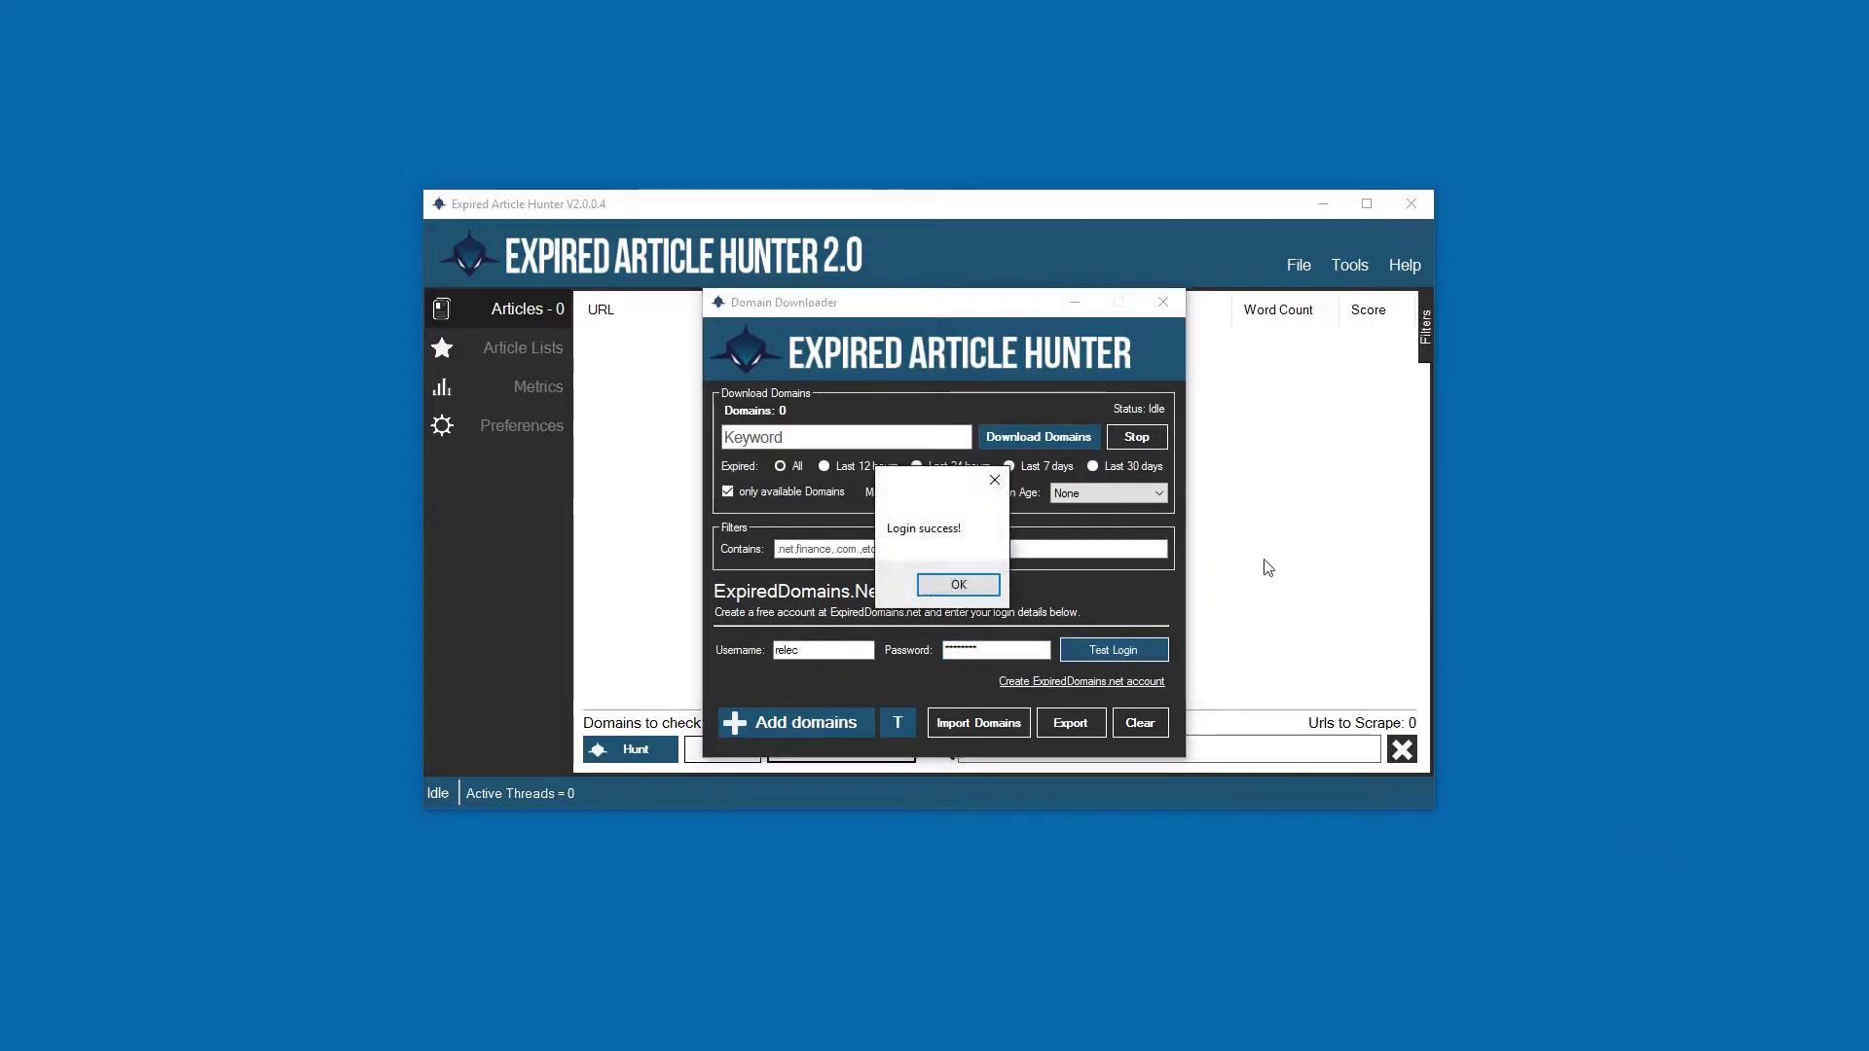
Dismiss the Login success message and place the cursor in the Domain Downloader's Keyword field.
click(942, 586)
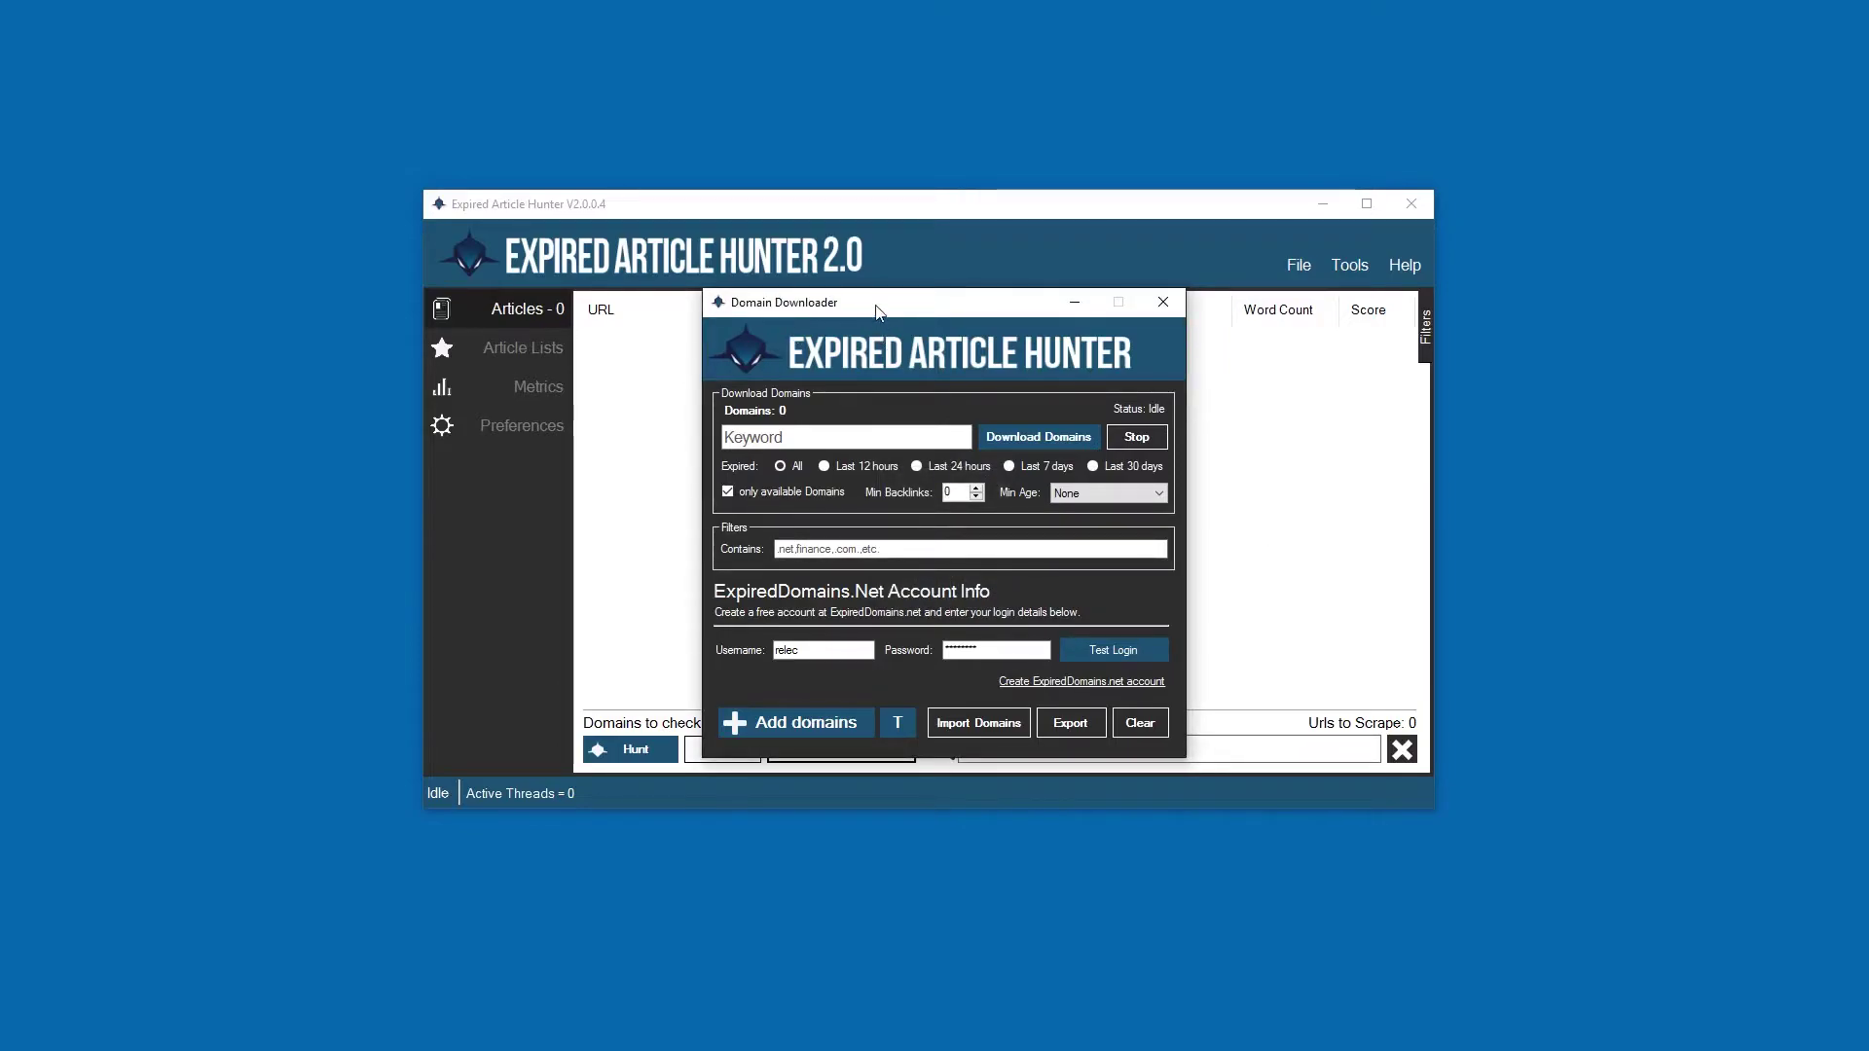
drag(985, 303, 928, 321)
click(828, 409)
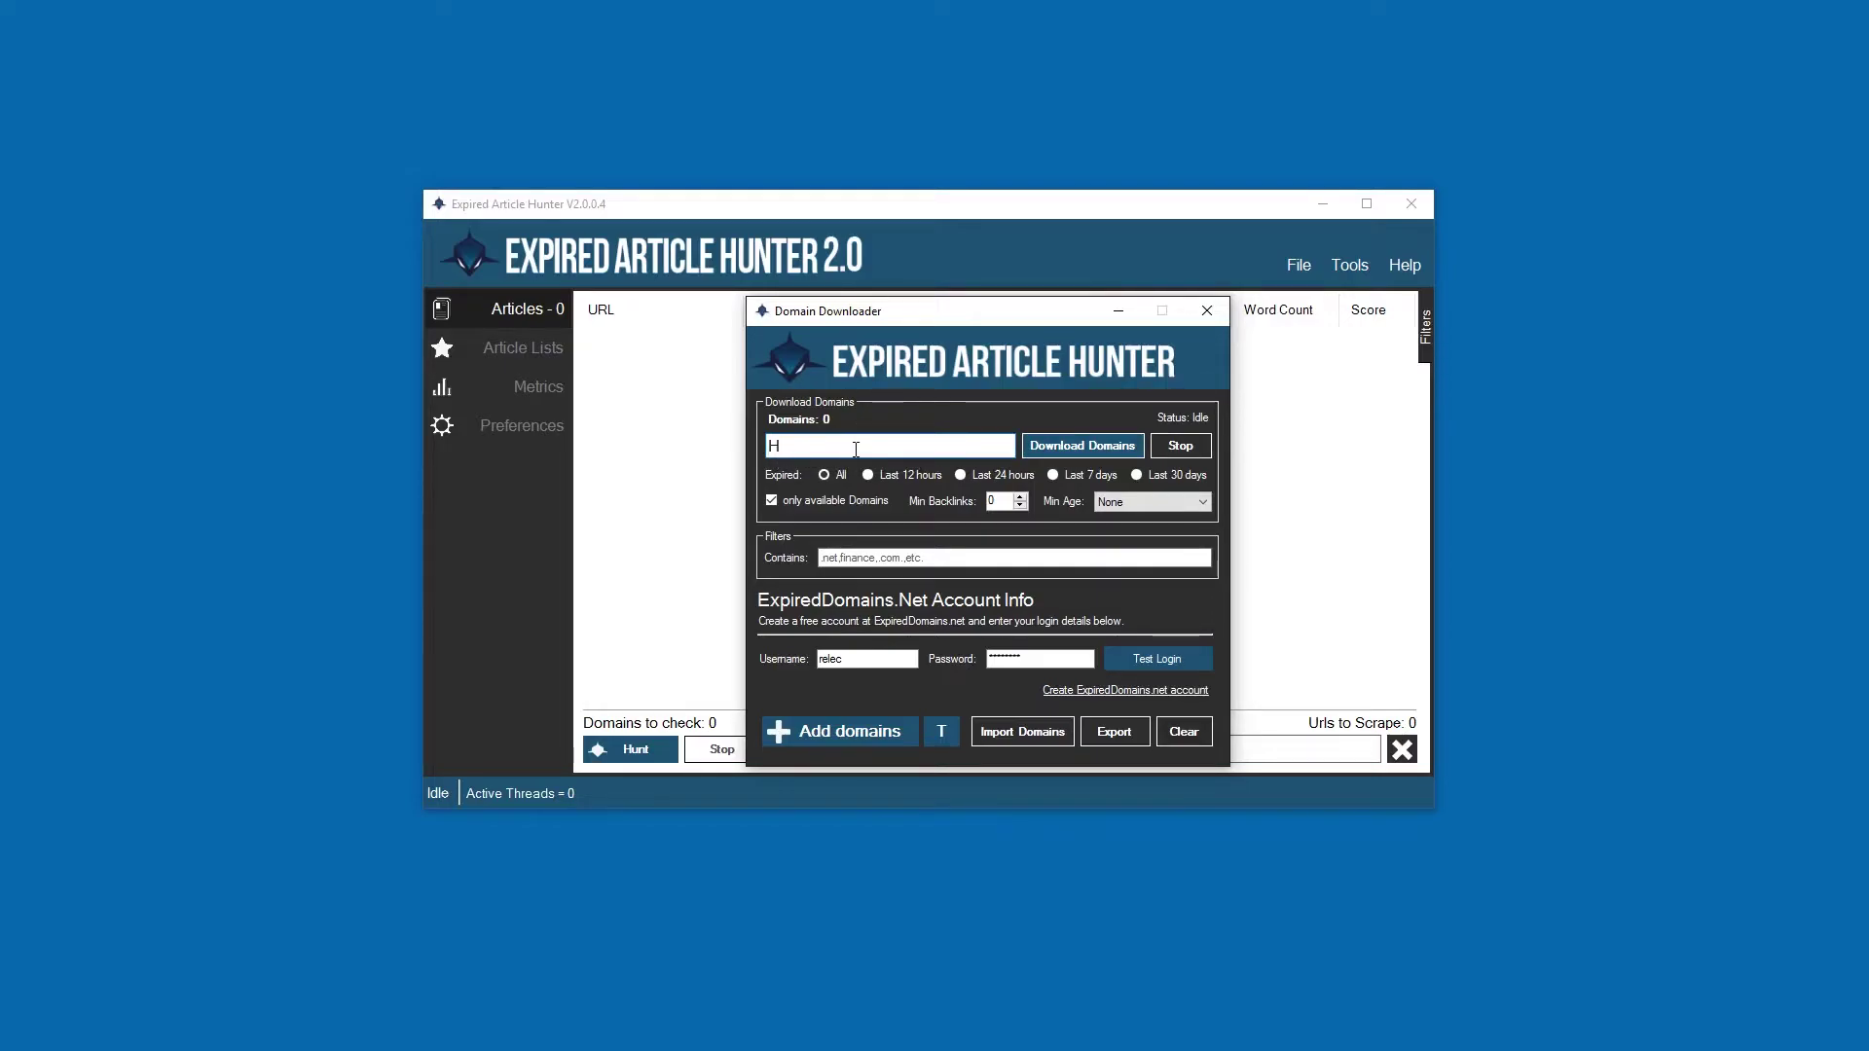
Replace the stray letter in the Keyword box with 'health'.
key(BackSpace)
text(health)
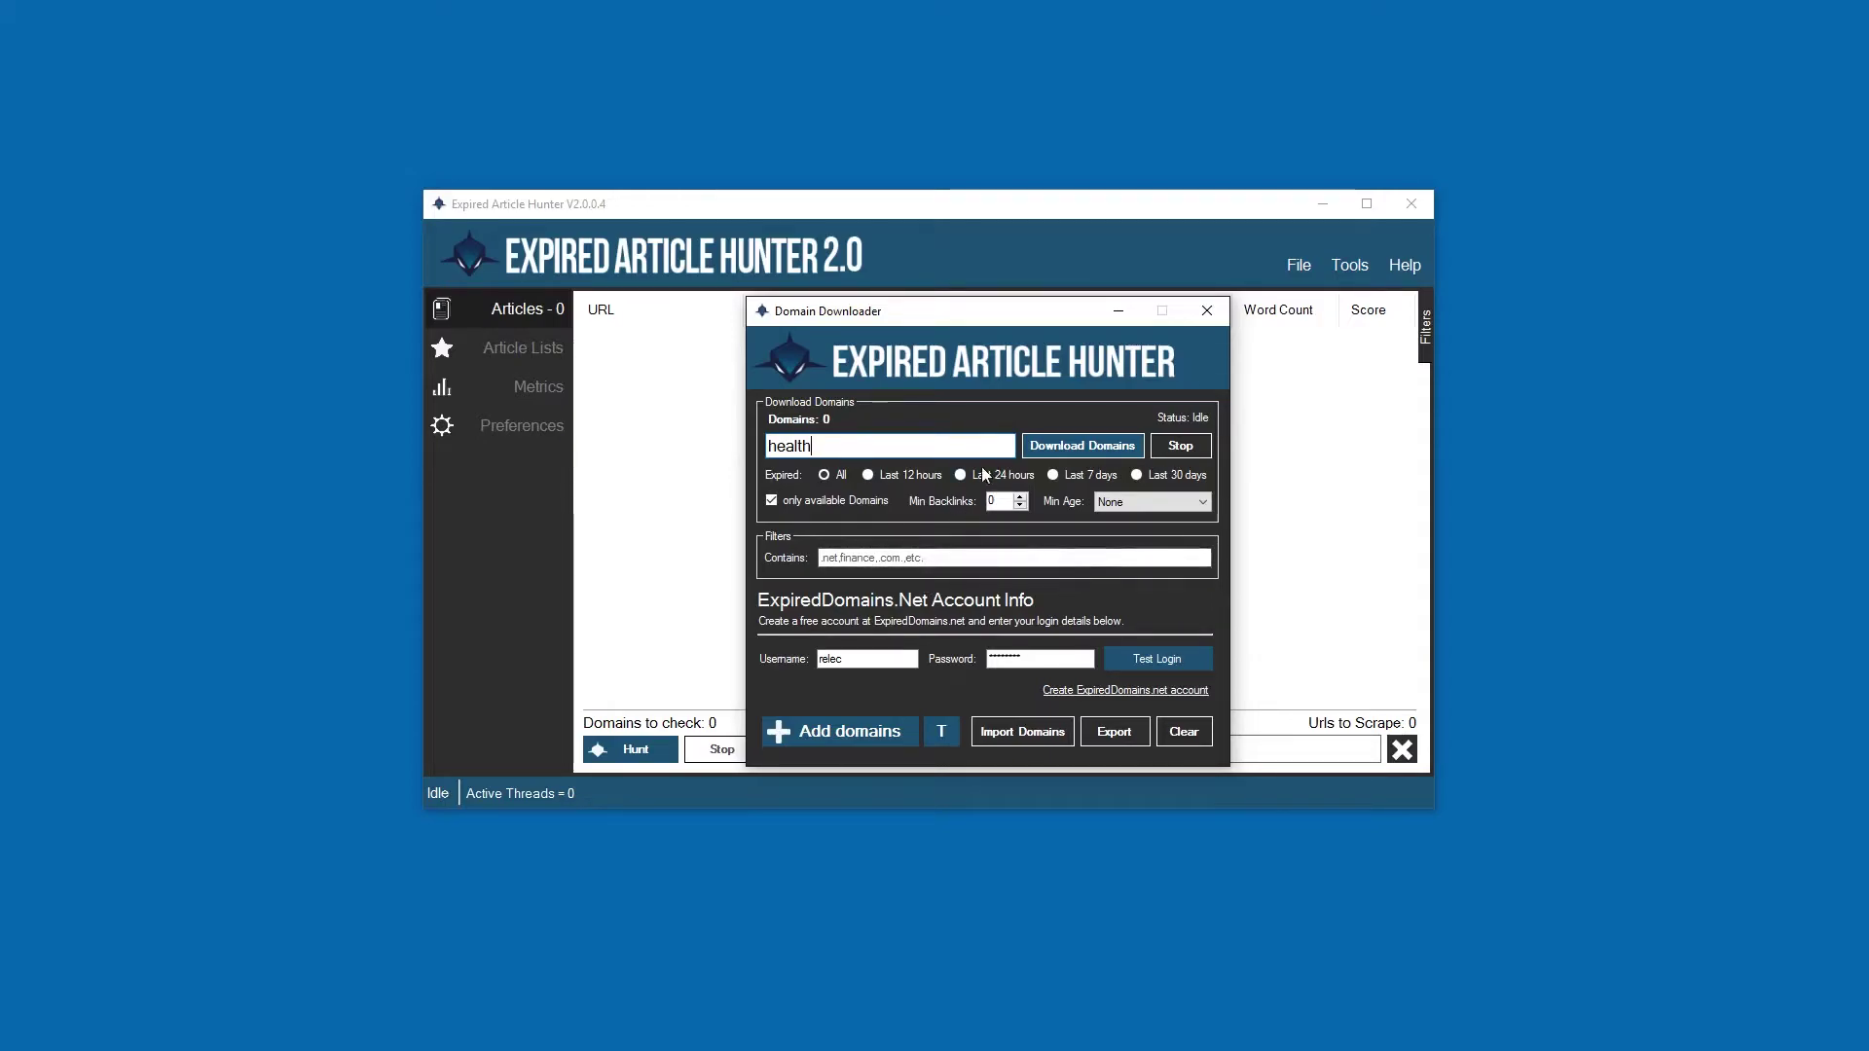
drag(976, 312, 944, 314)
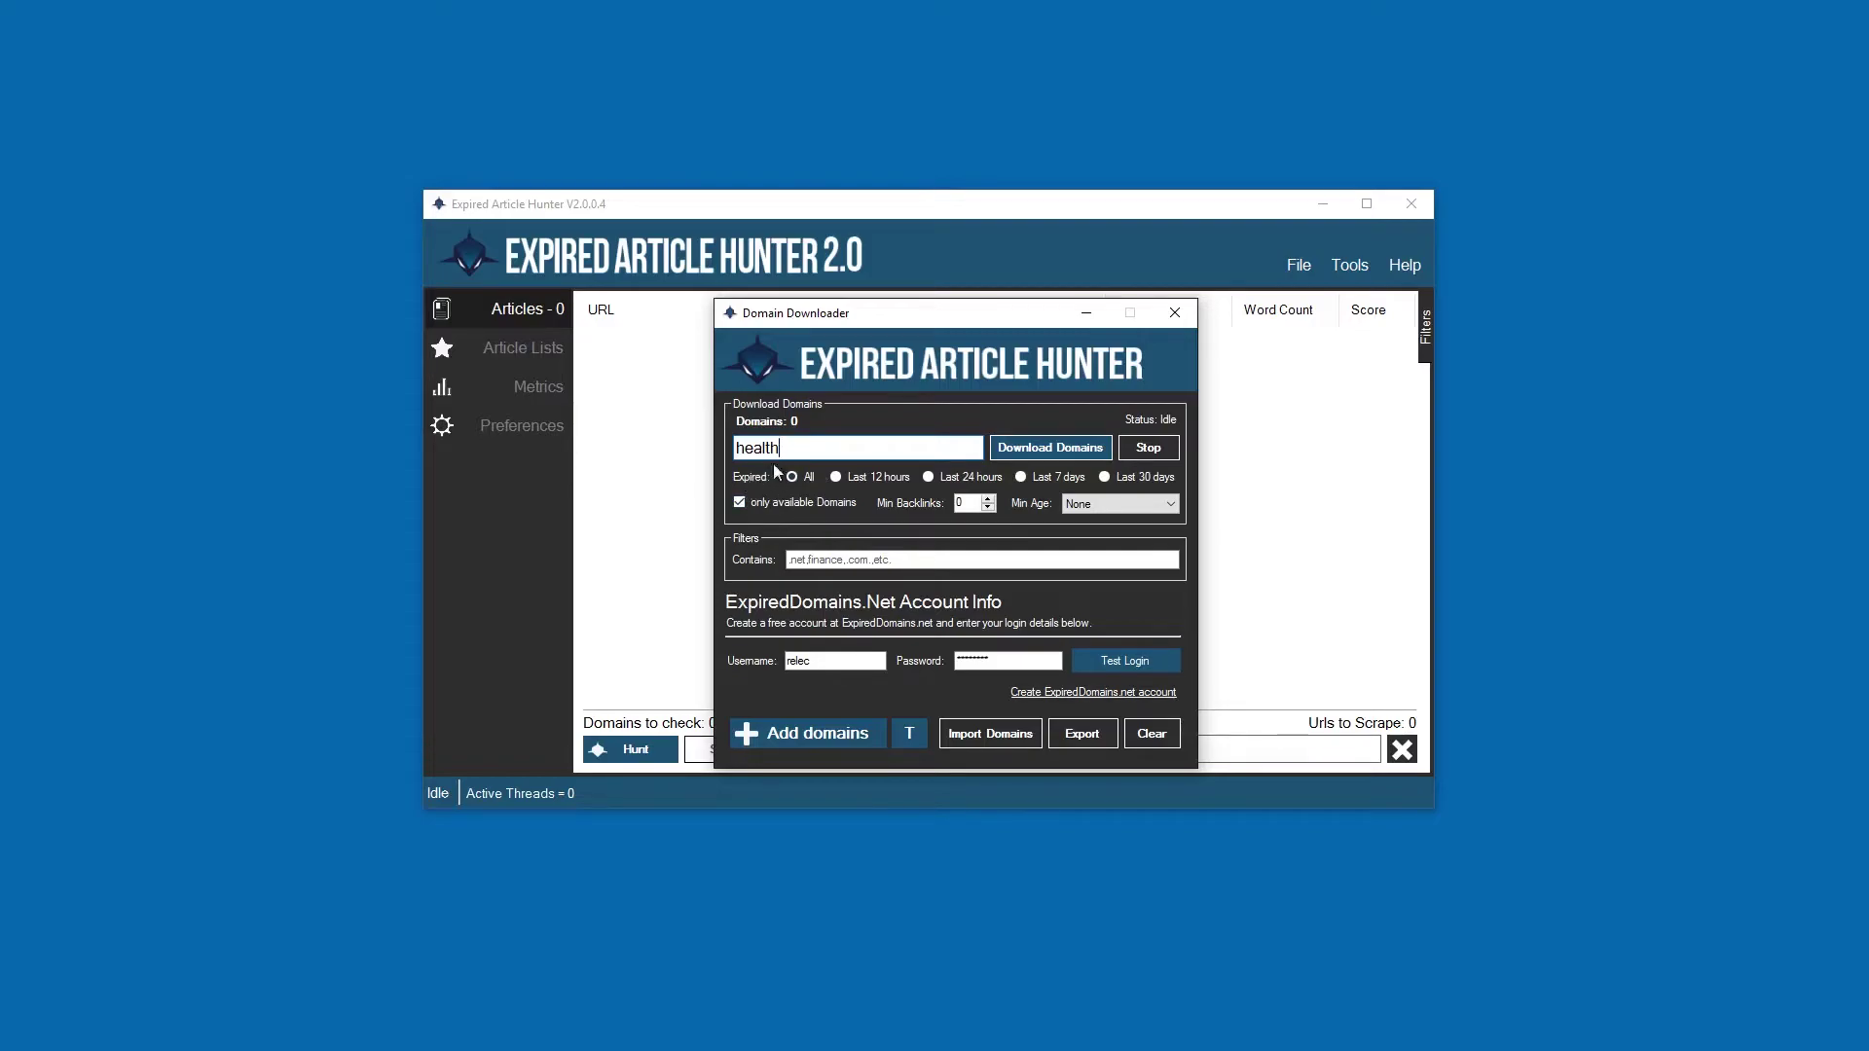
drag(861, 325, 871, 300)
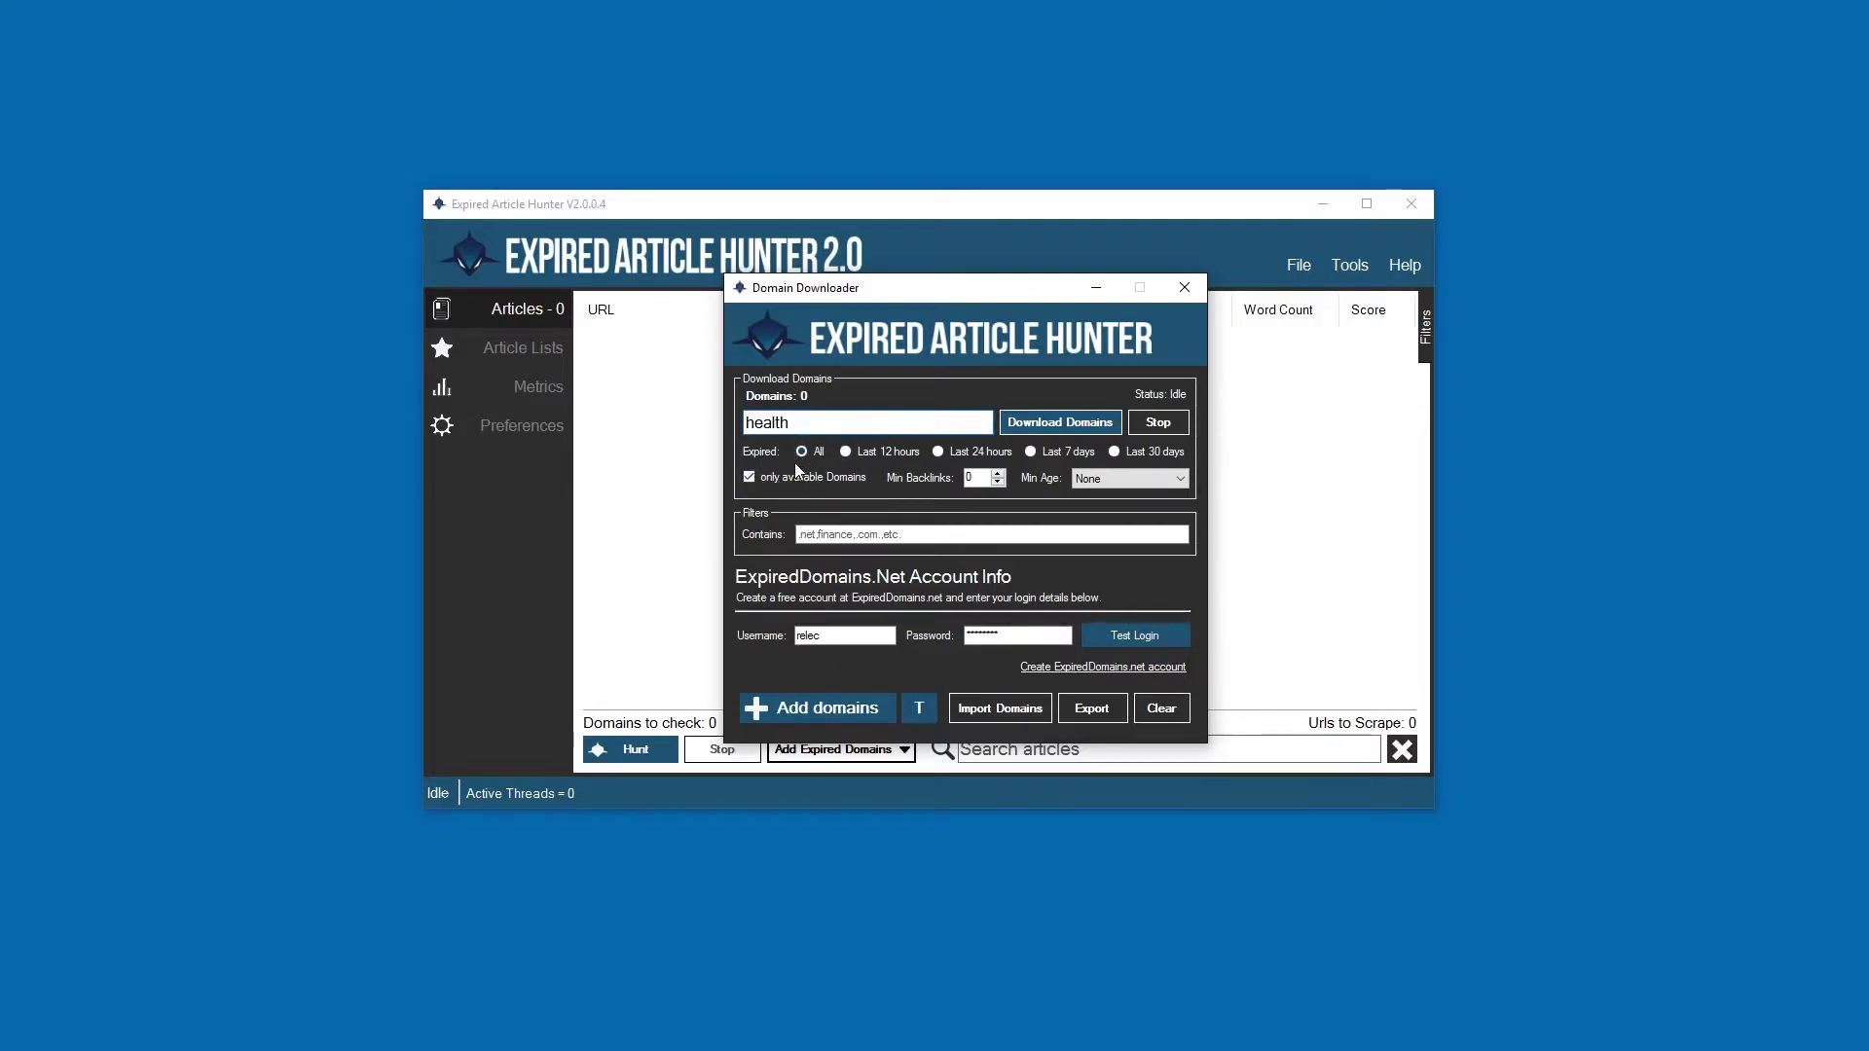
drag(888, 299, 911, 305)
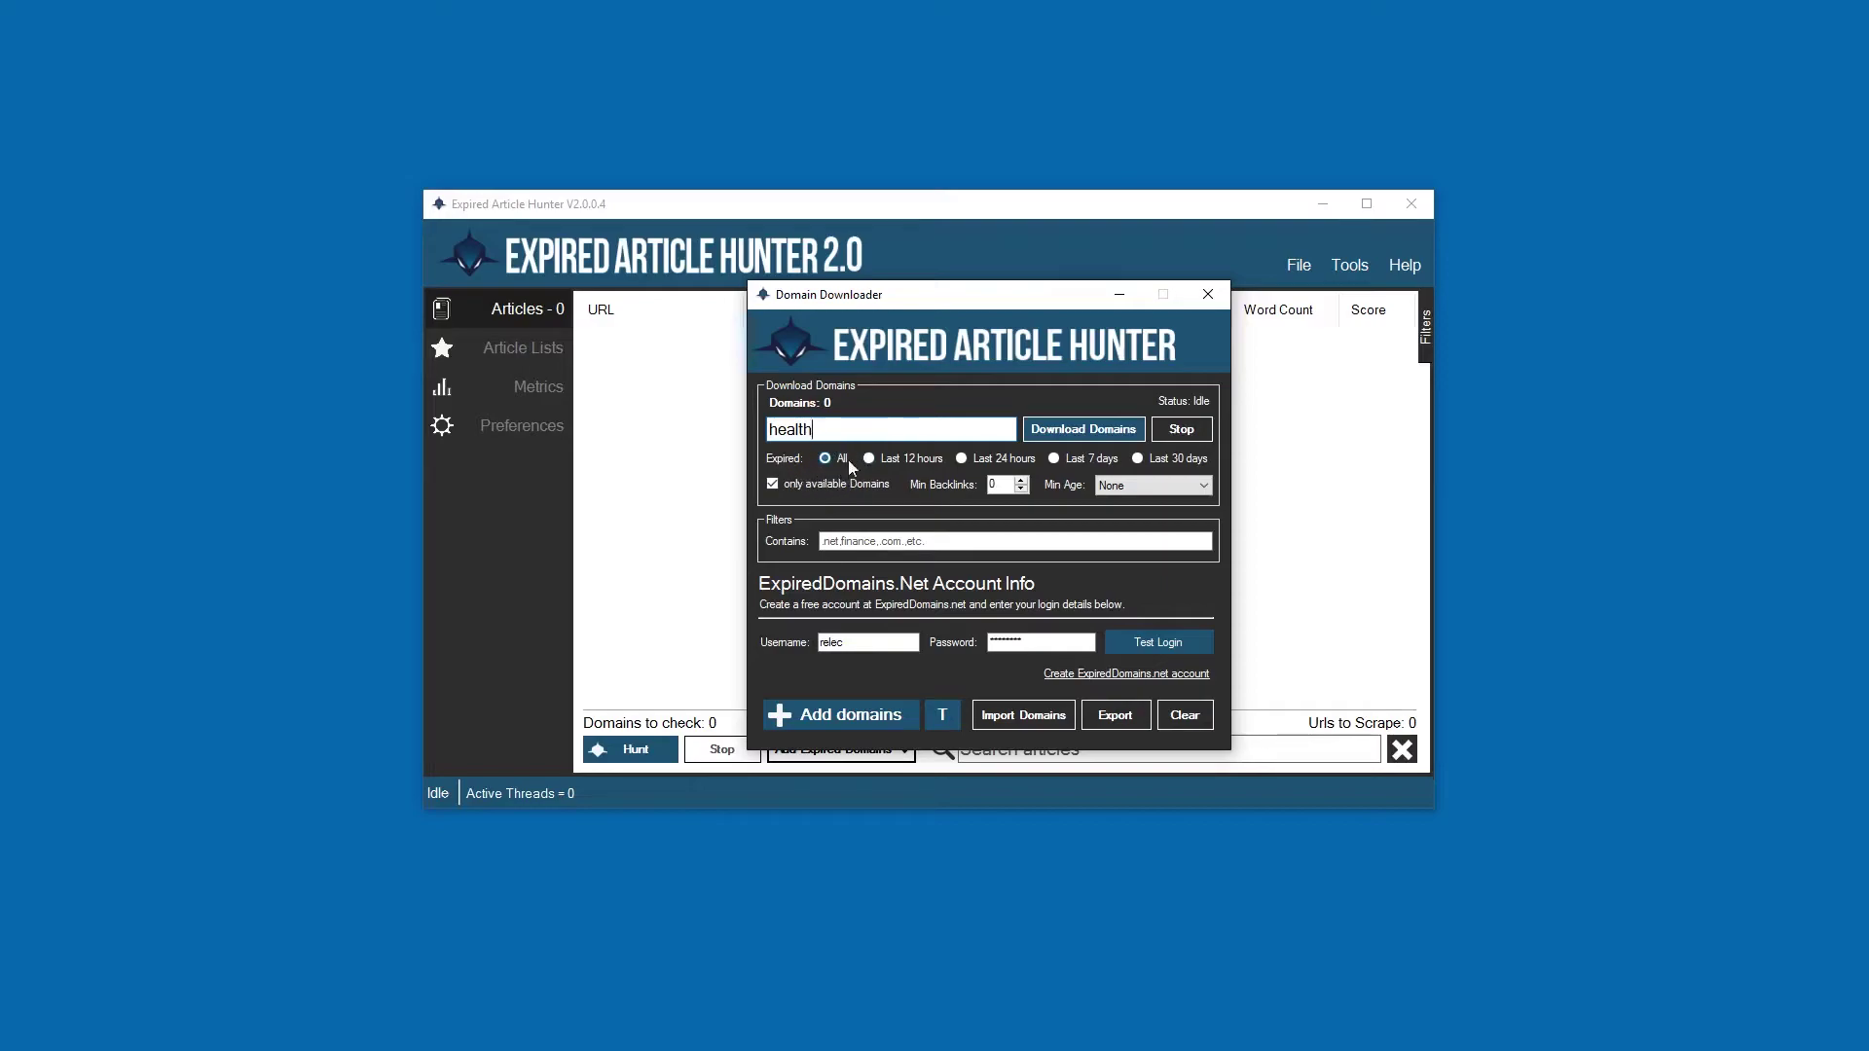
drag(815, 431, 769, 433)
Choose the Last 12 hours Expired option for the health domain search.
click(883, 440)
double_click(790, 429)
click(862, 433)
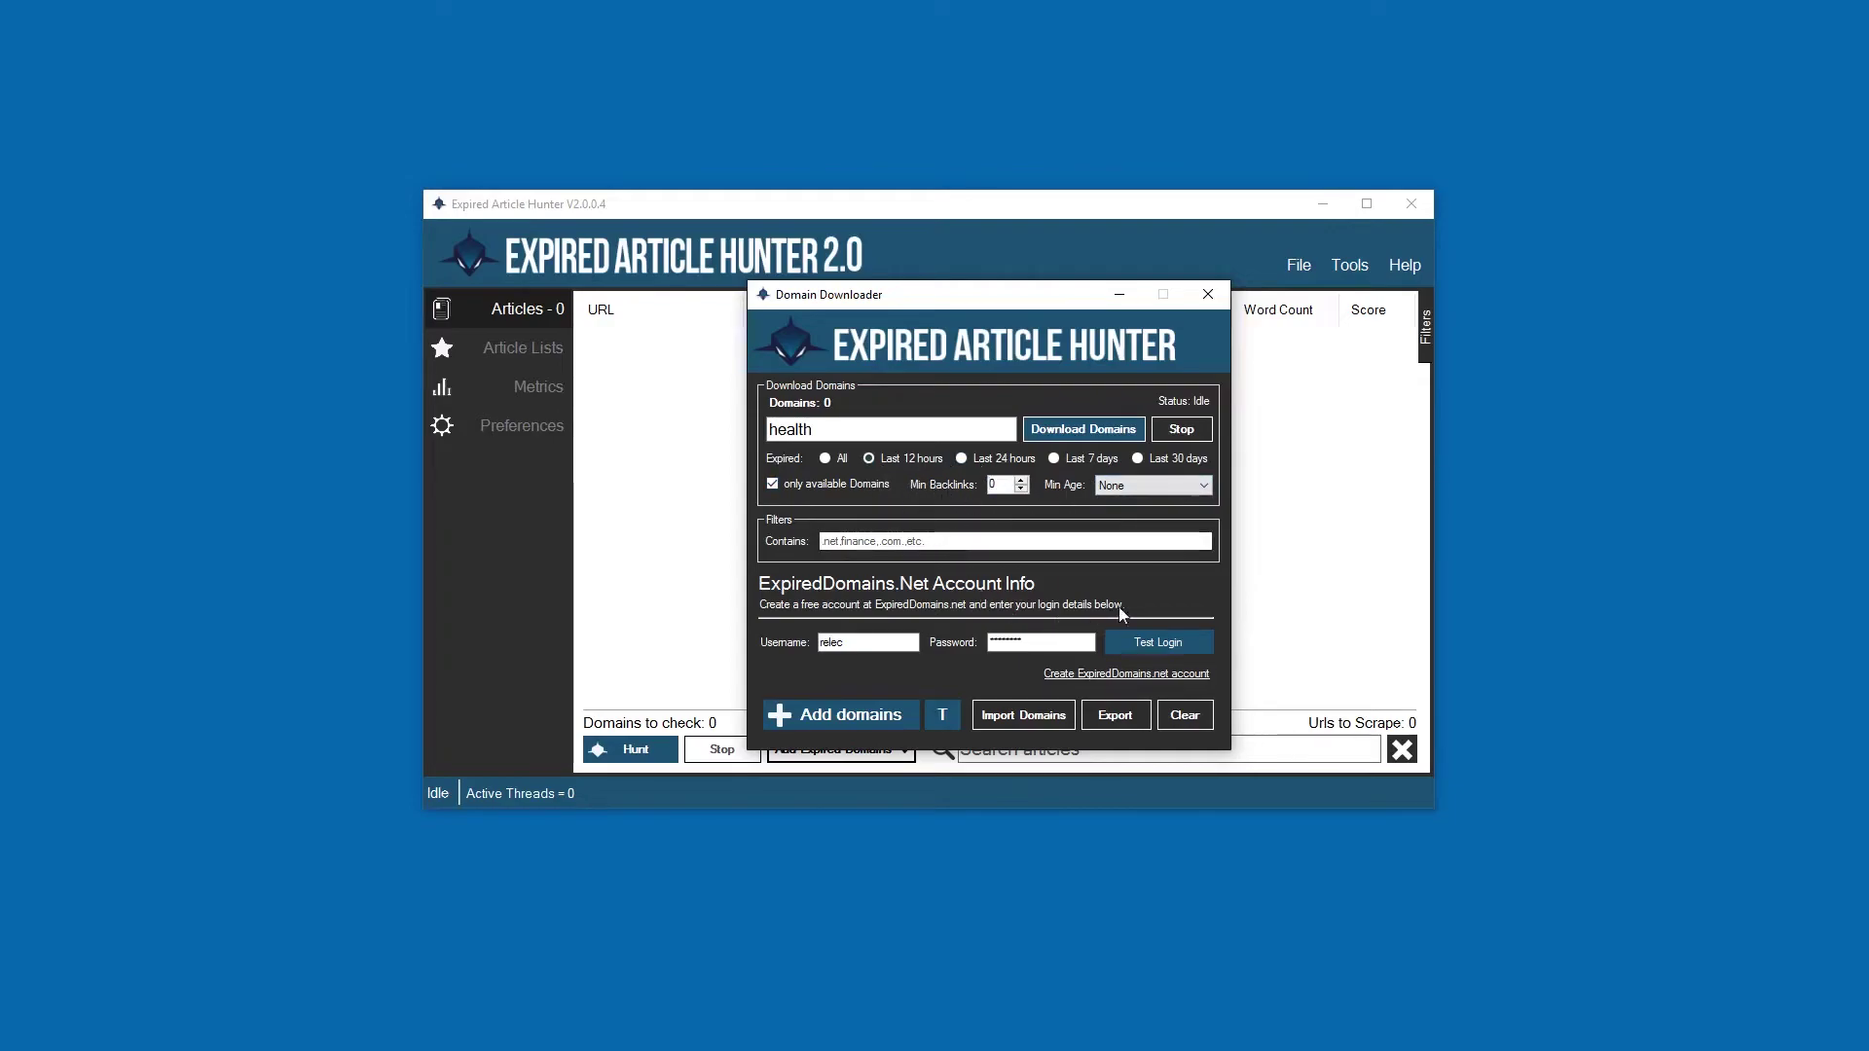
click(1205, 486)
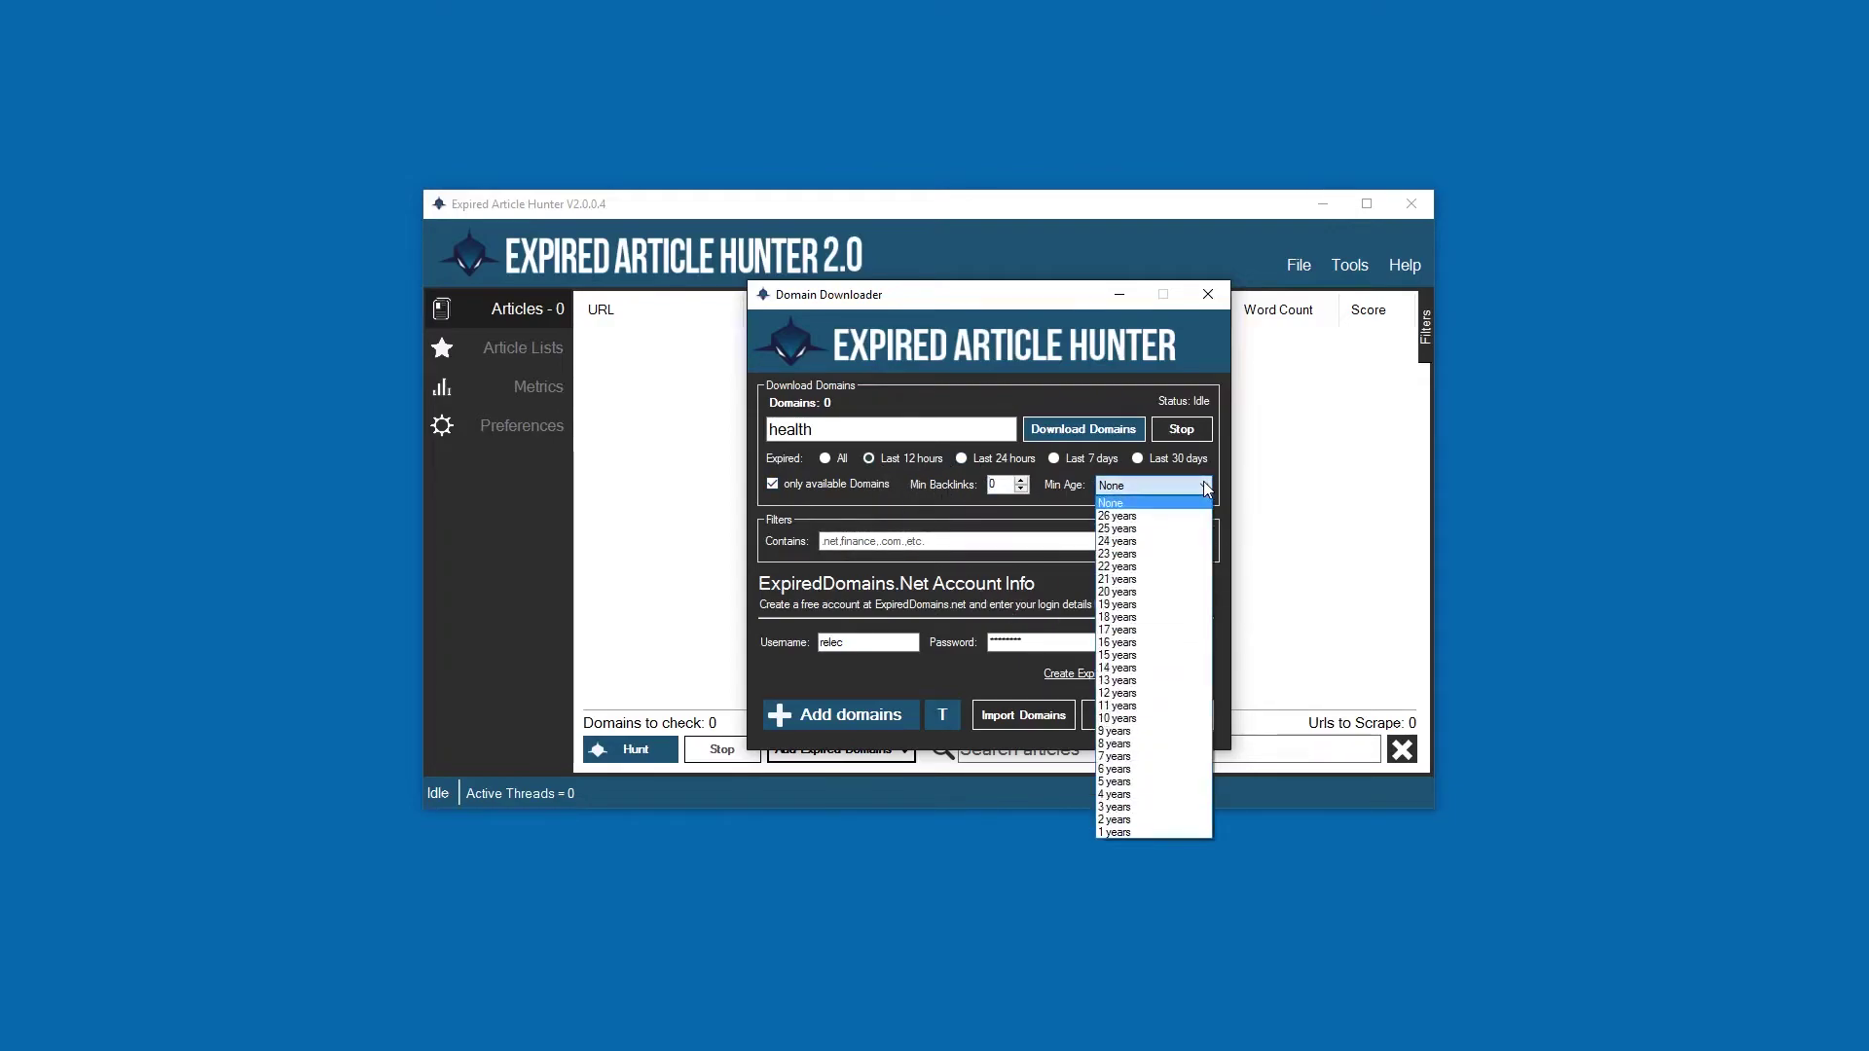
Set Min Age to 6 years and download the matching health domains, 50 found.
click(1136, 833)
click(1135, 497)
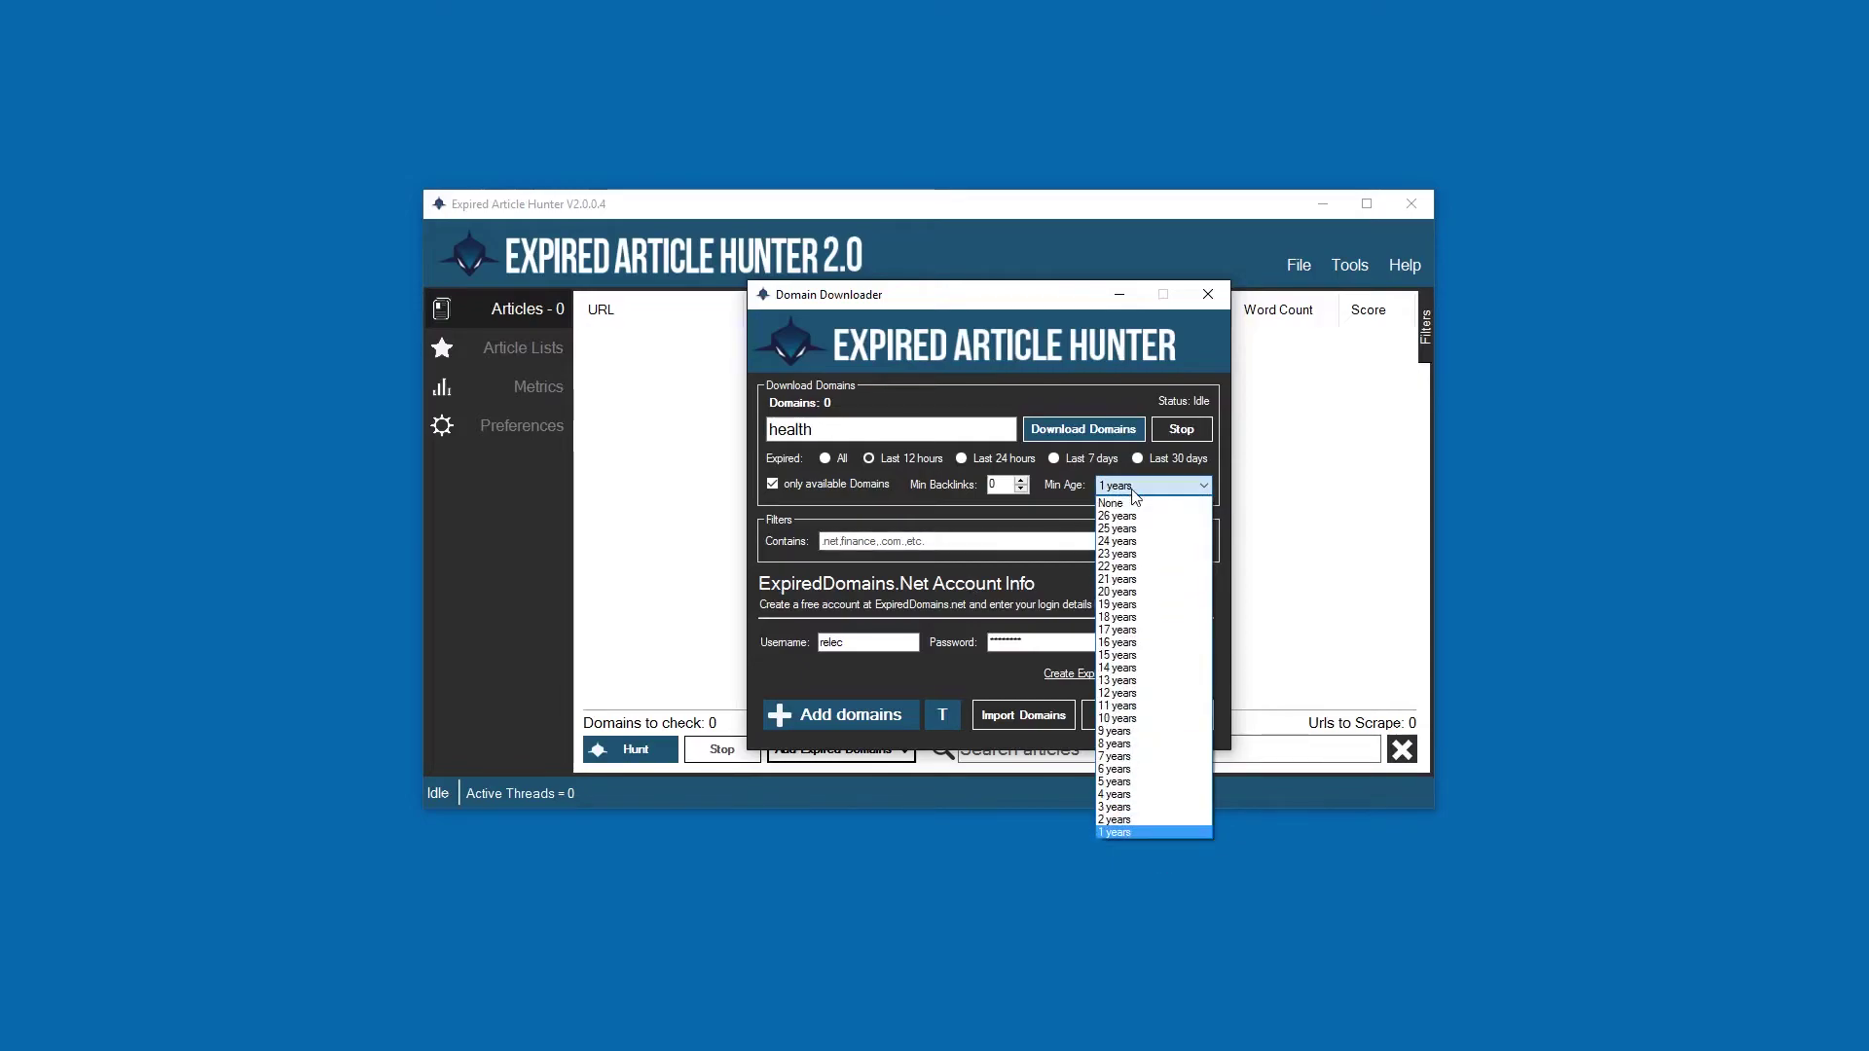
click(1124, 504)
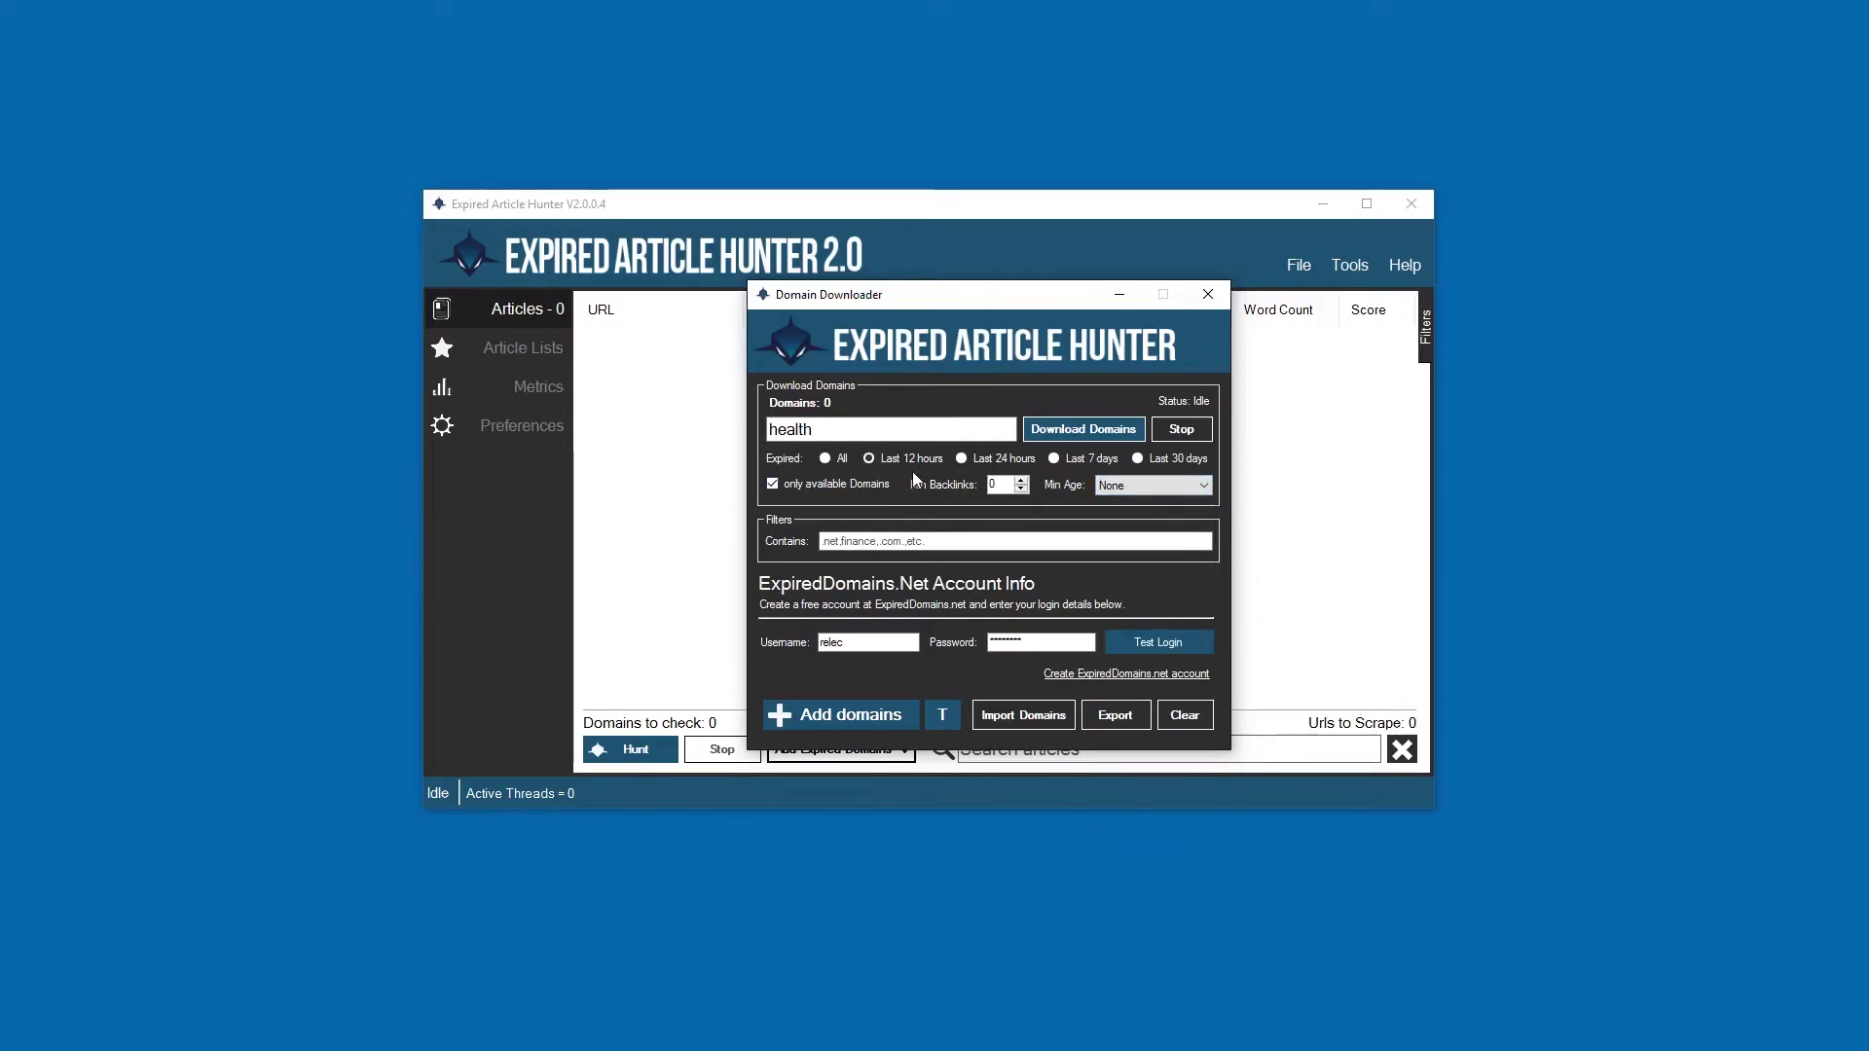
click(1135, 487)
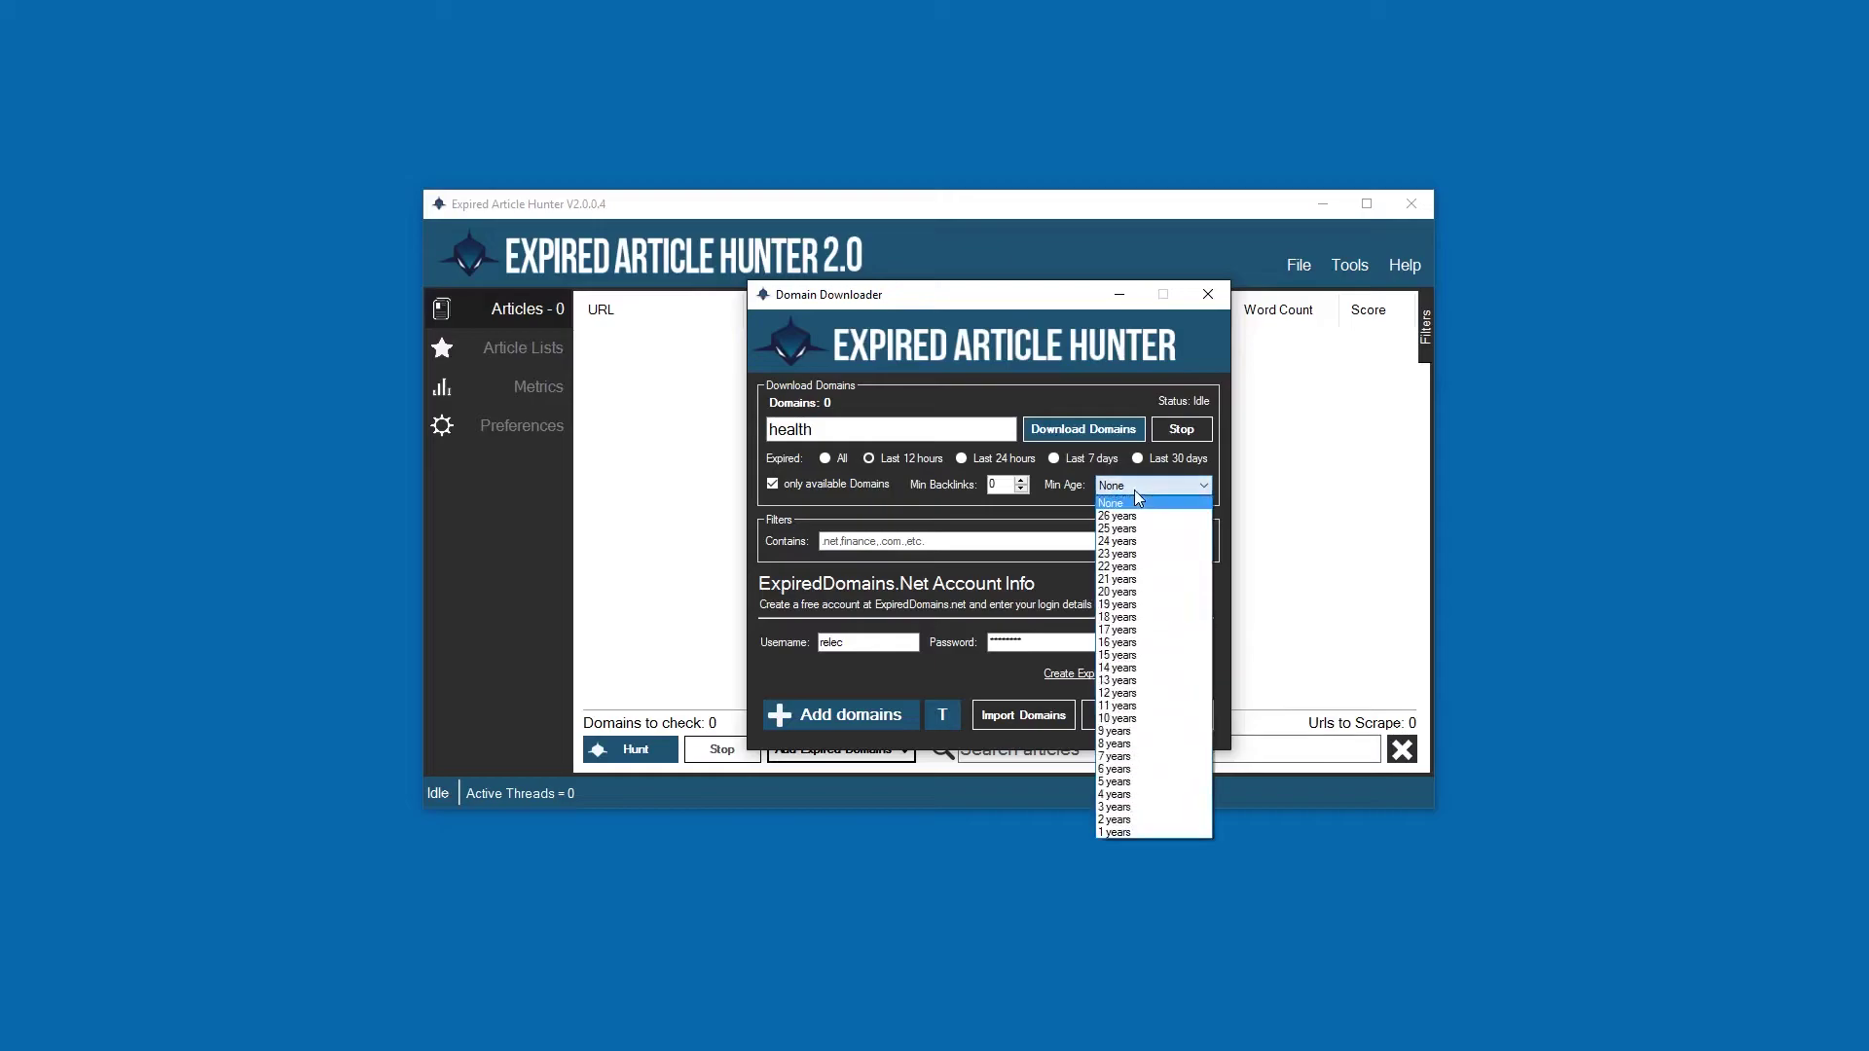
click(1145, 769)
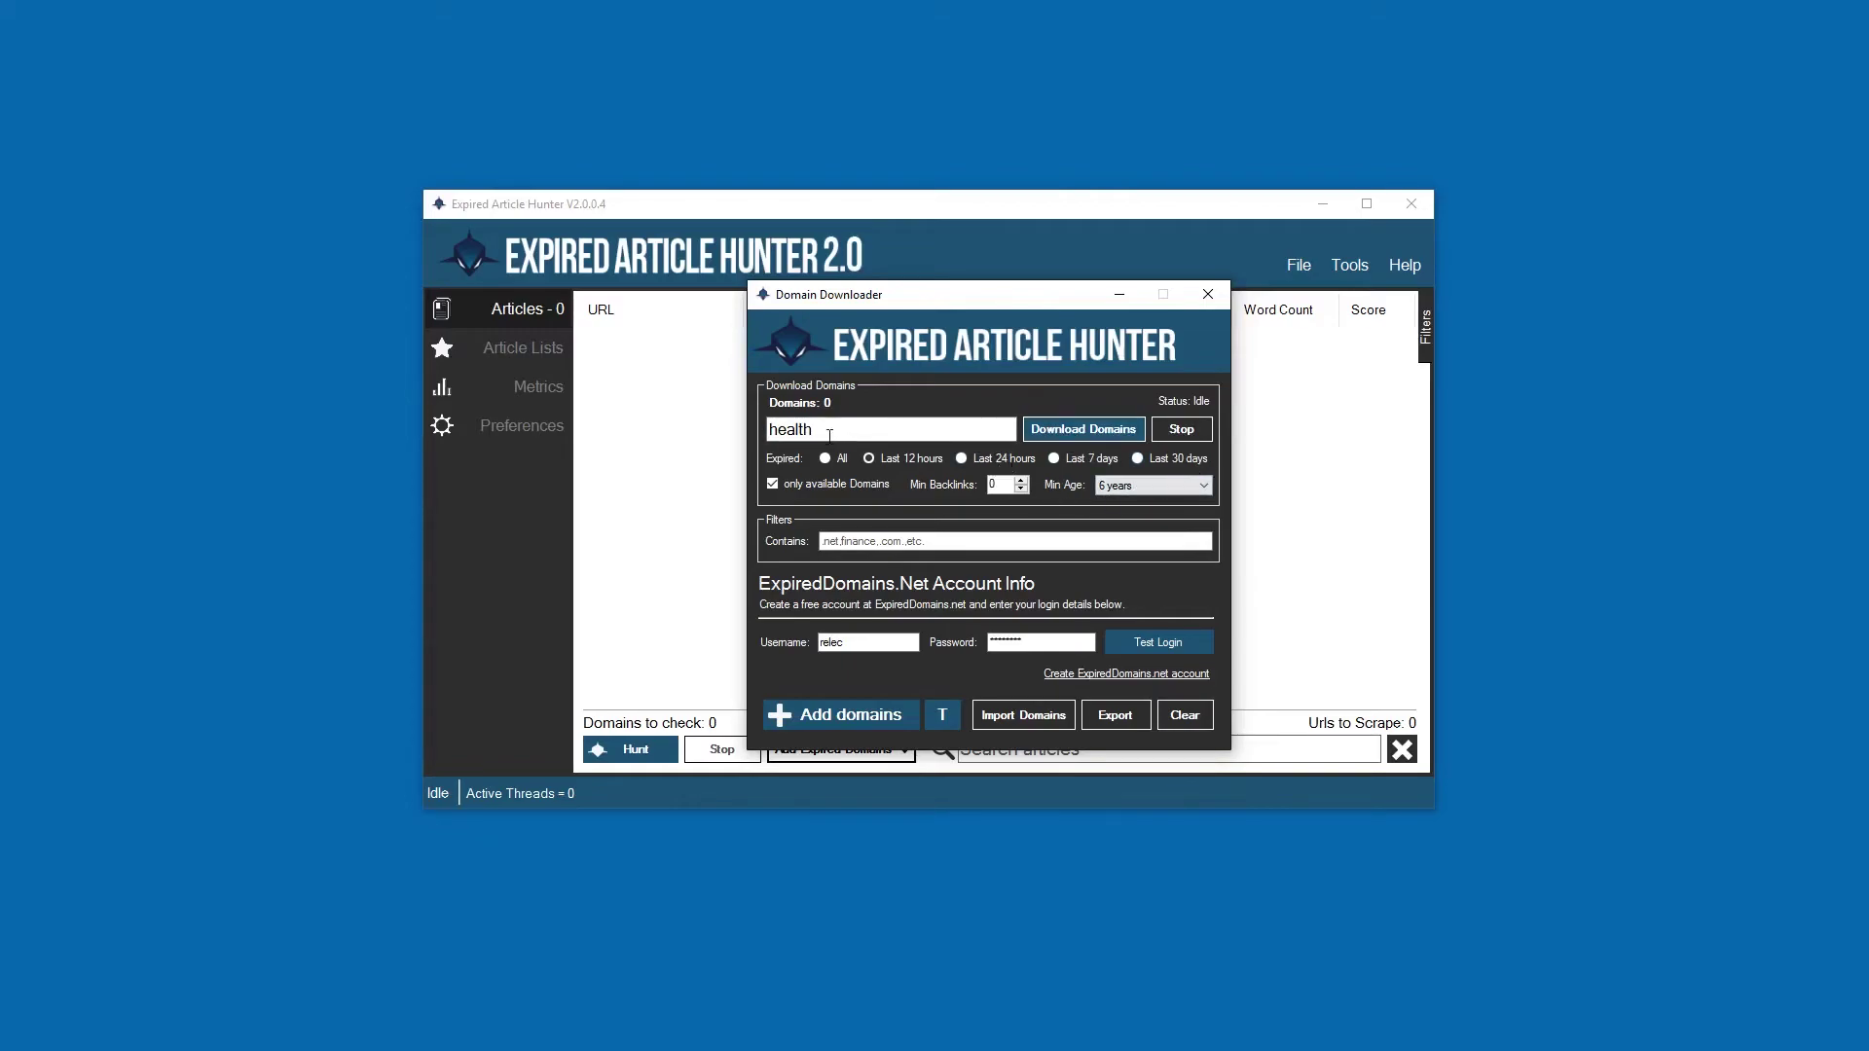
click(1063, 438)
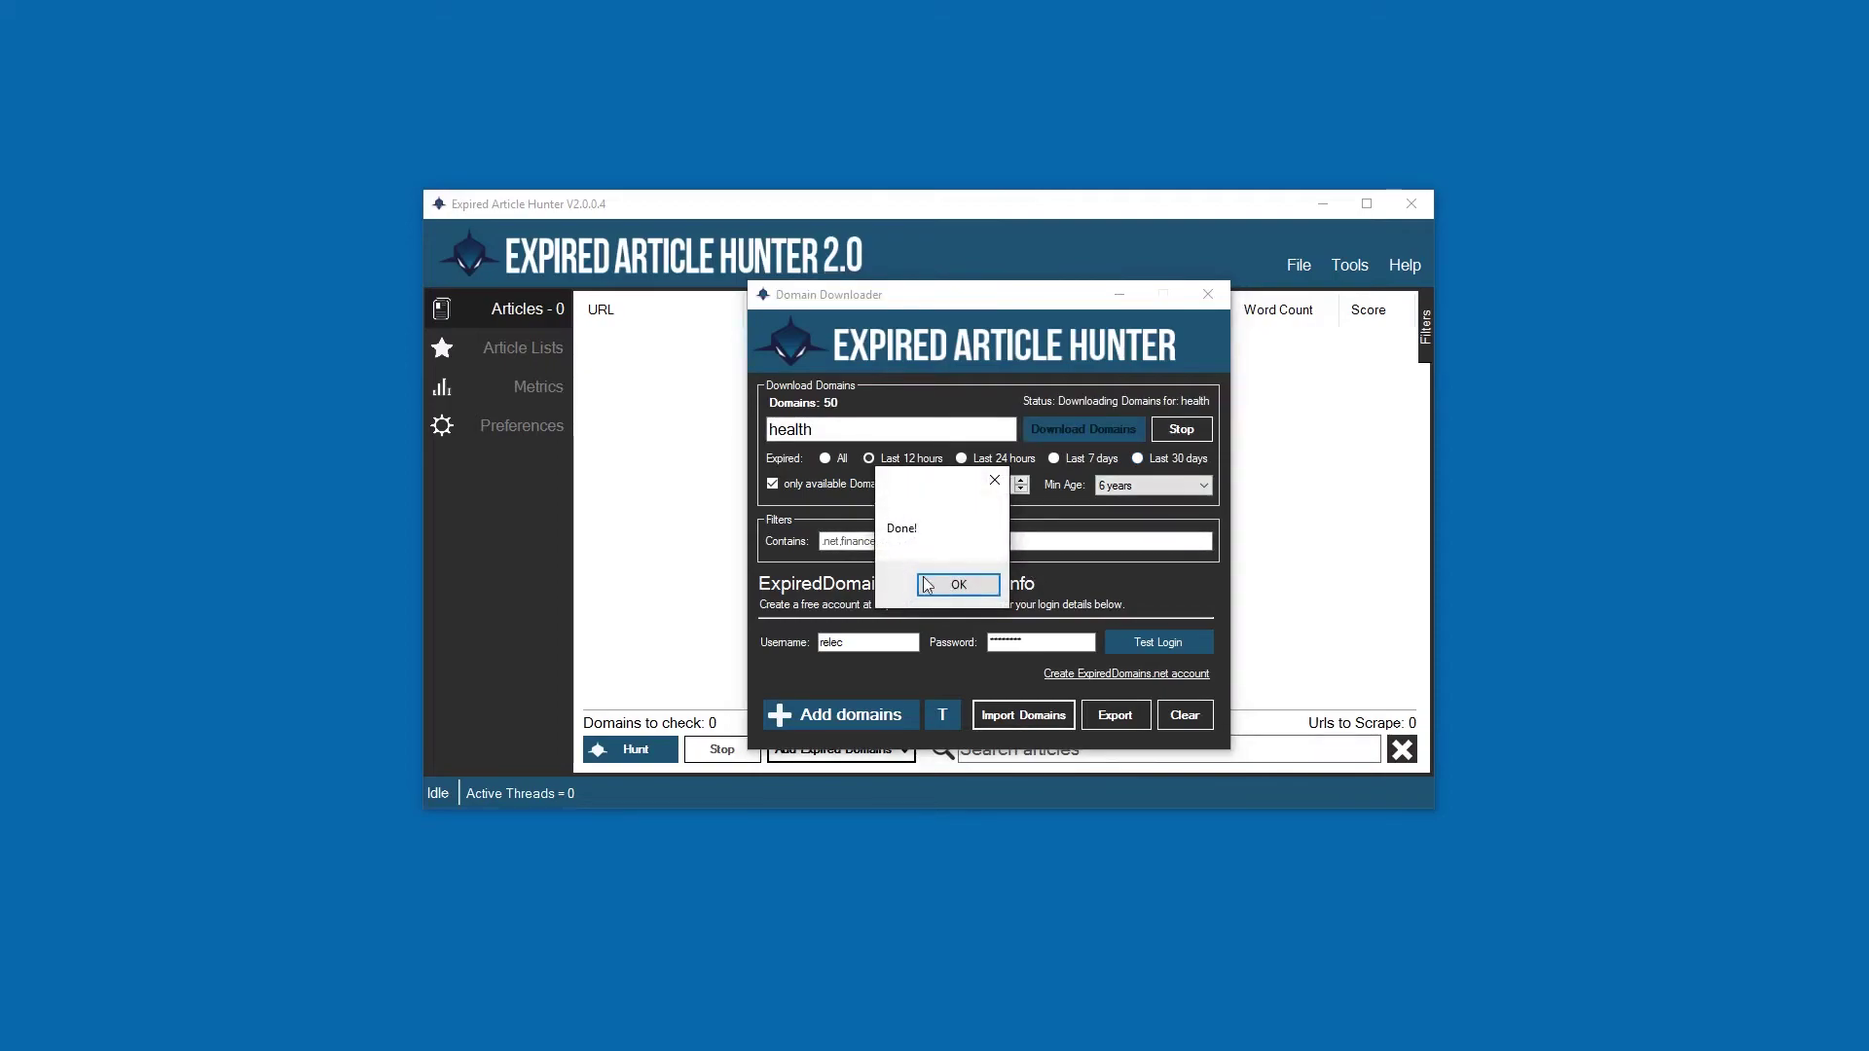
Dismiss the Done message and confirm Min Age stays at 6 years for the 50 domains.
click(955, 581)
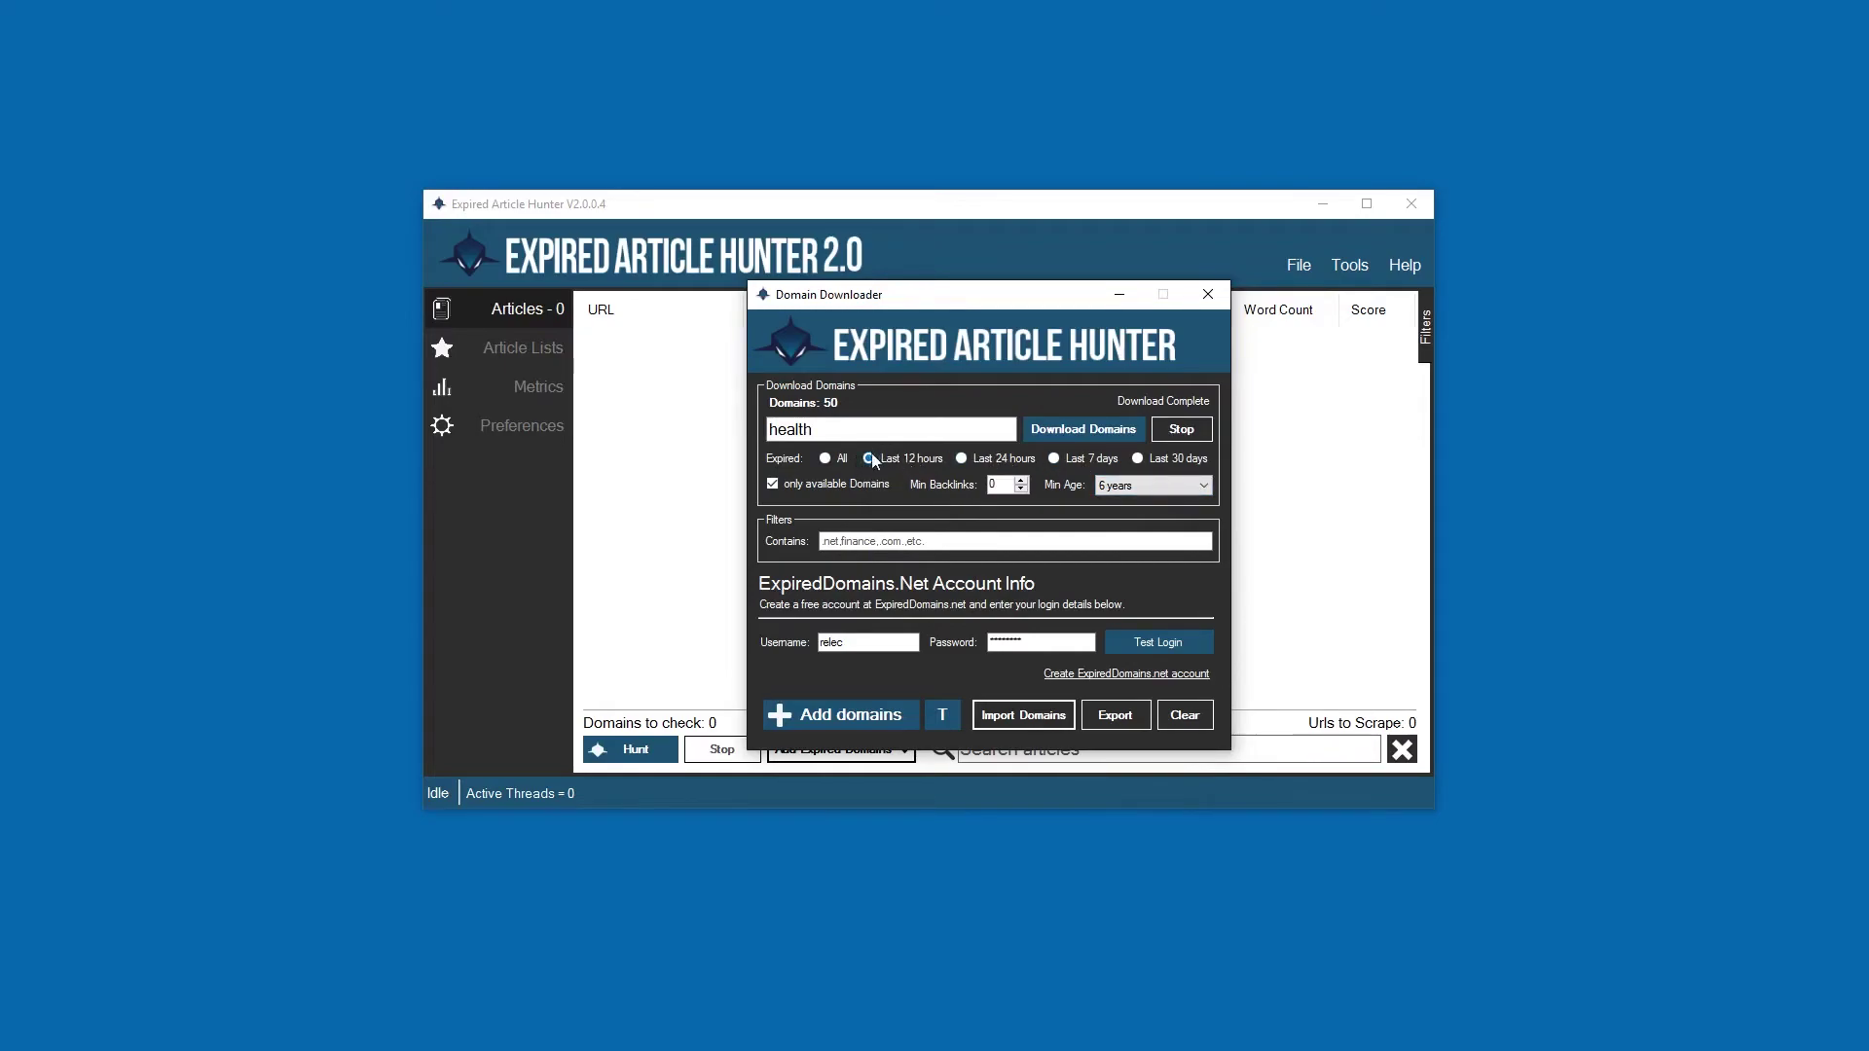
click(1167, 486)
click(1168, 488)
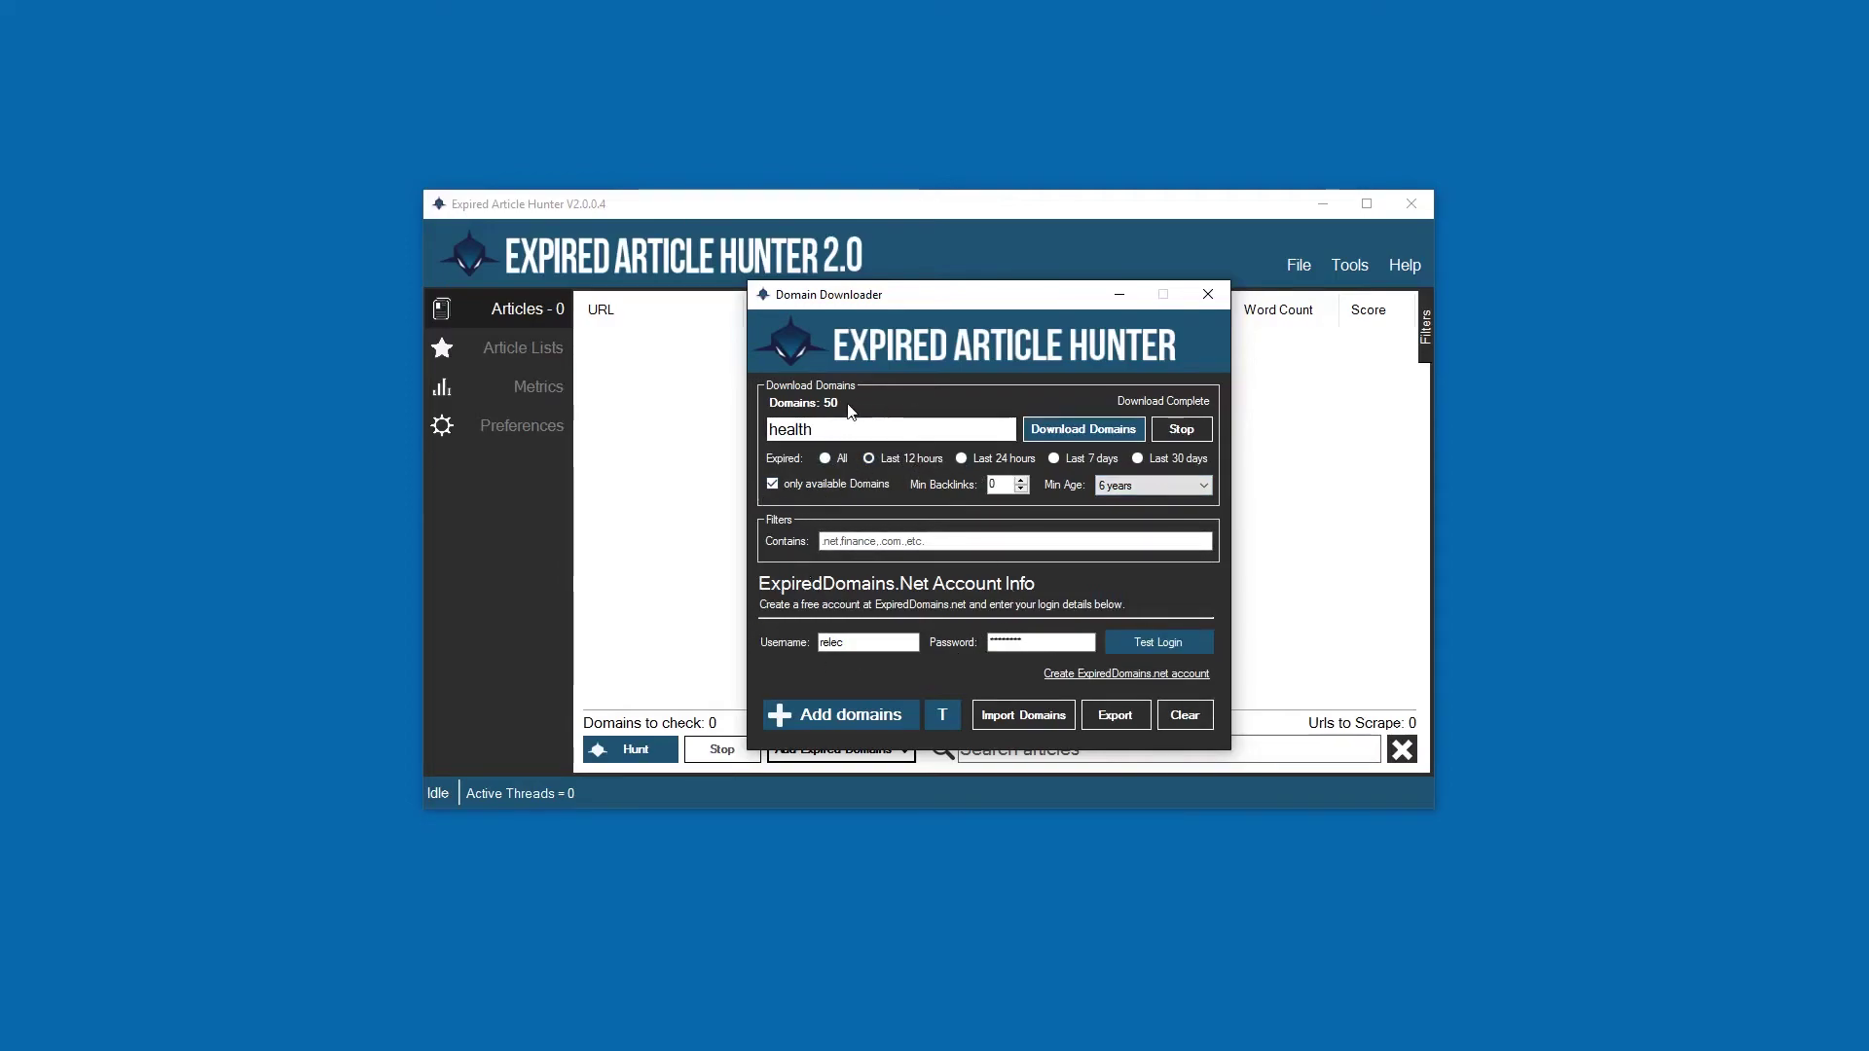
mouse_move(869, 304)
mouse_down()
mouse_move(824, 321)
mouse_move(907, 295)
mouse_up()
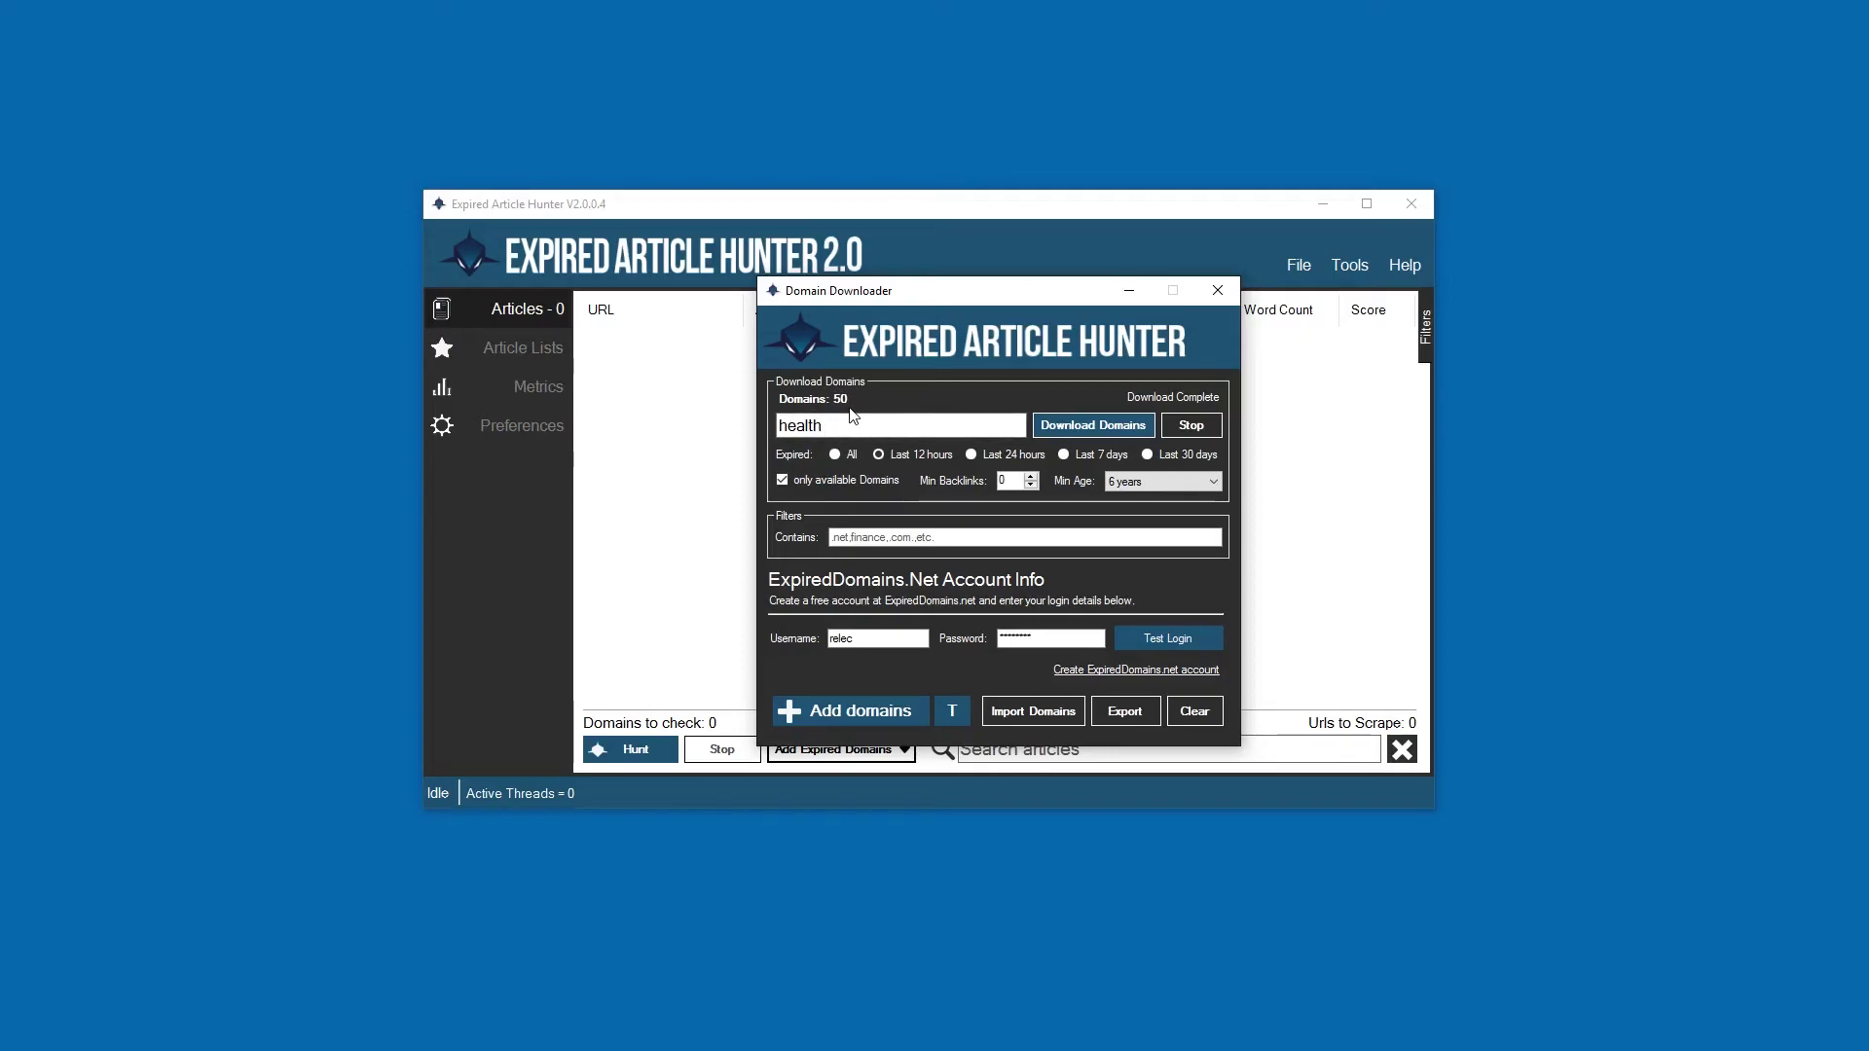
drag(985, 292, 959, 287)
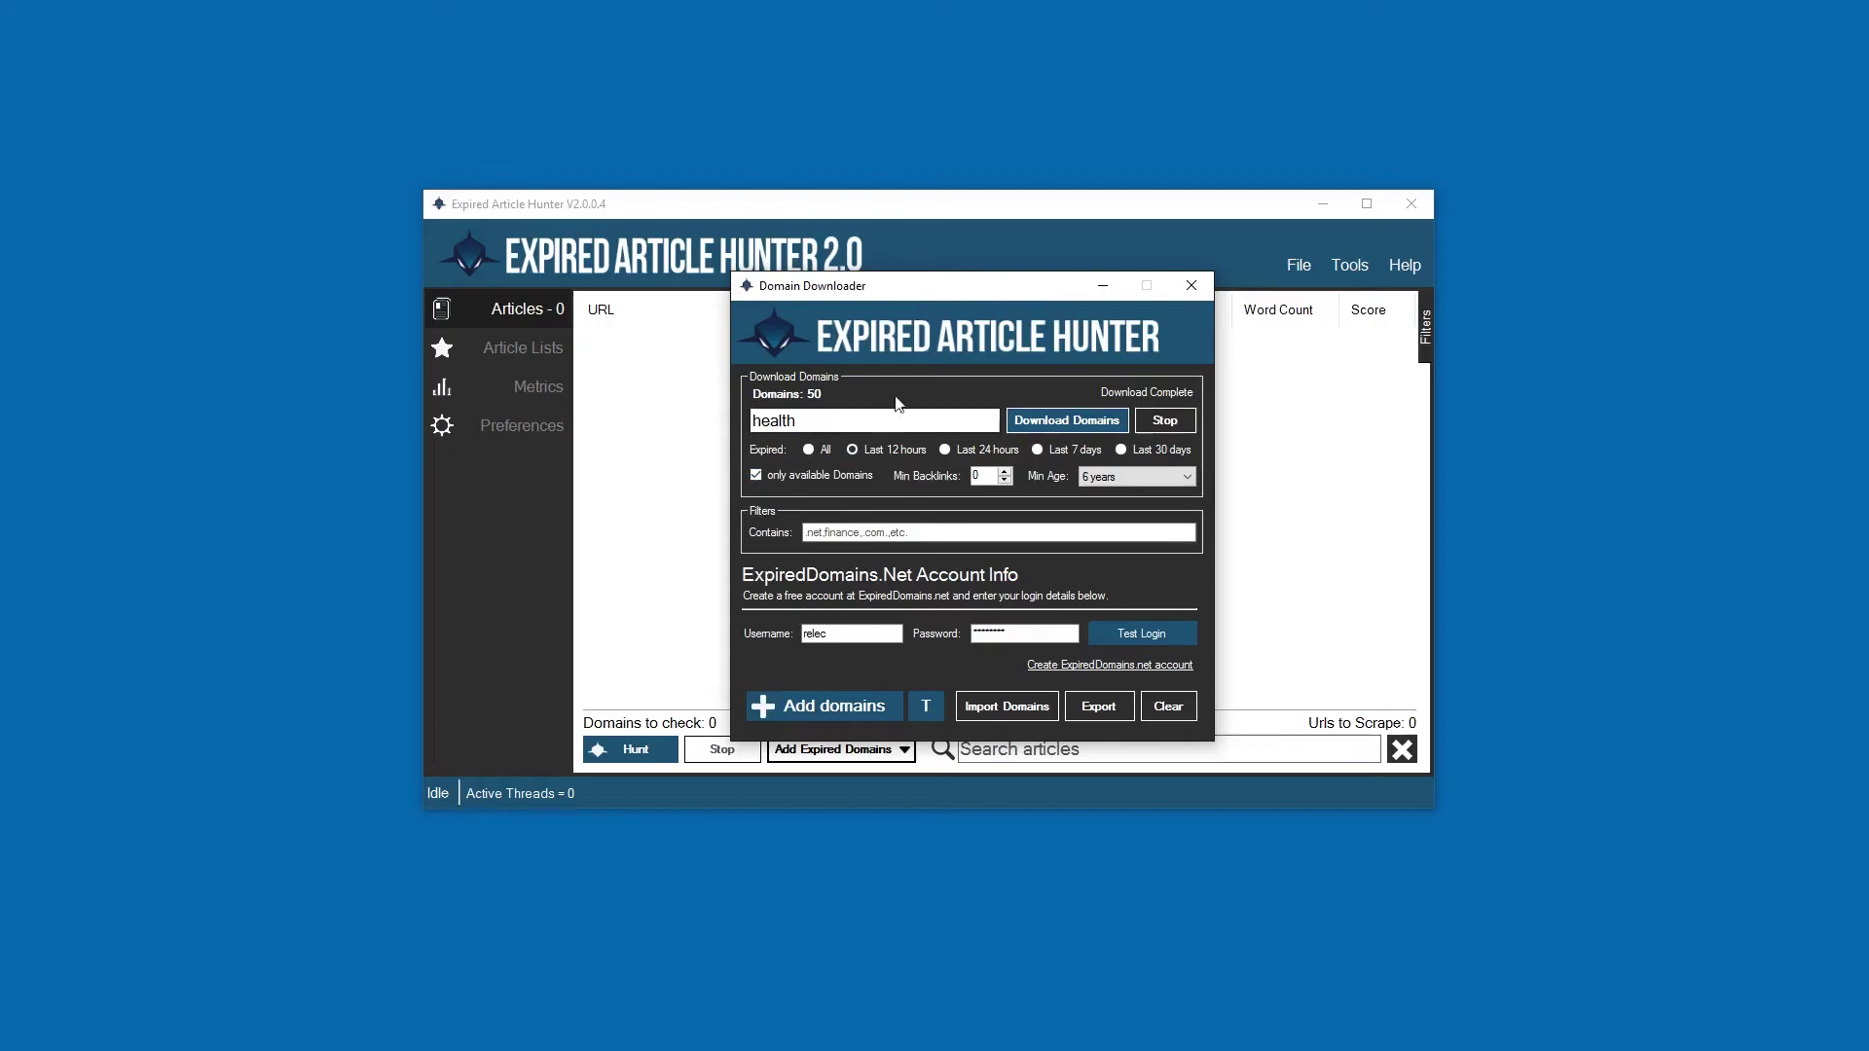
Send the 50 downloaded domains to the hunt list and acknowledge the domains-added message.
click(804, 724)
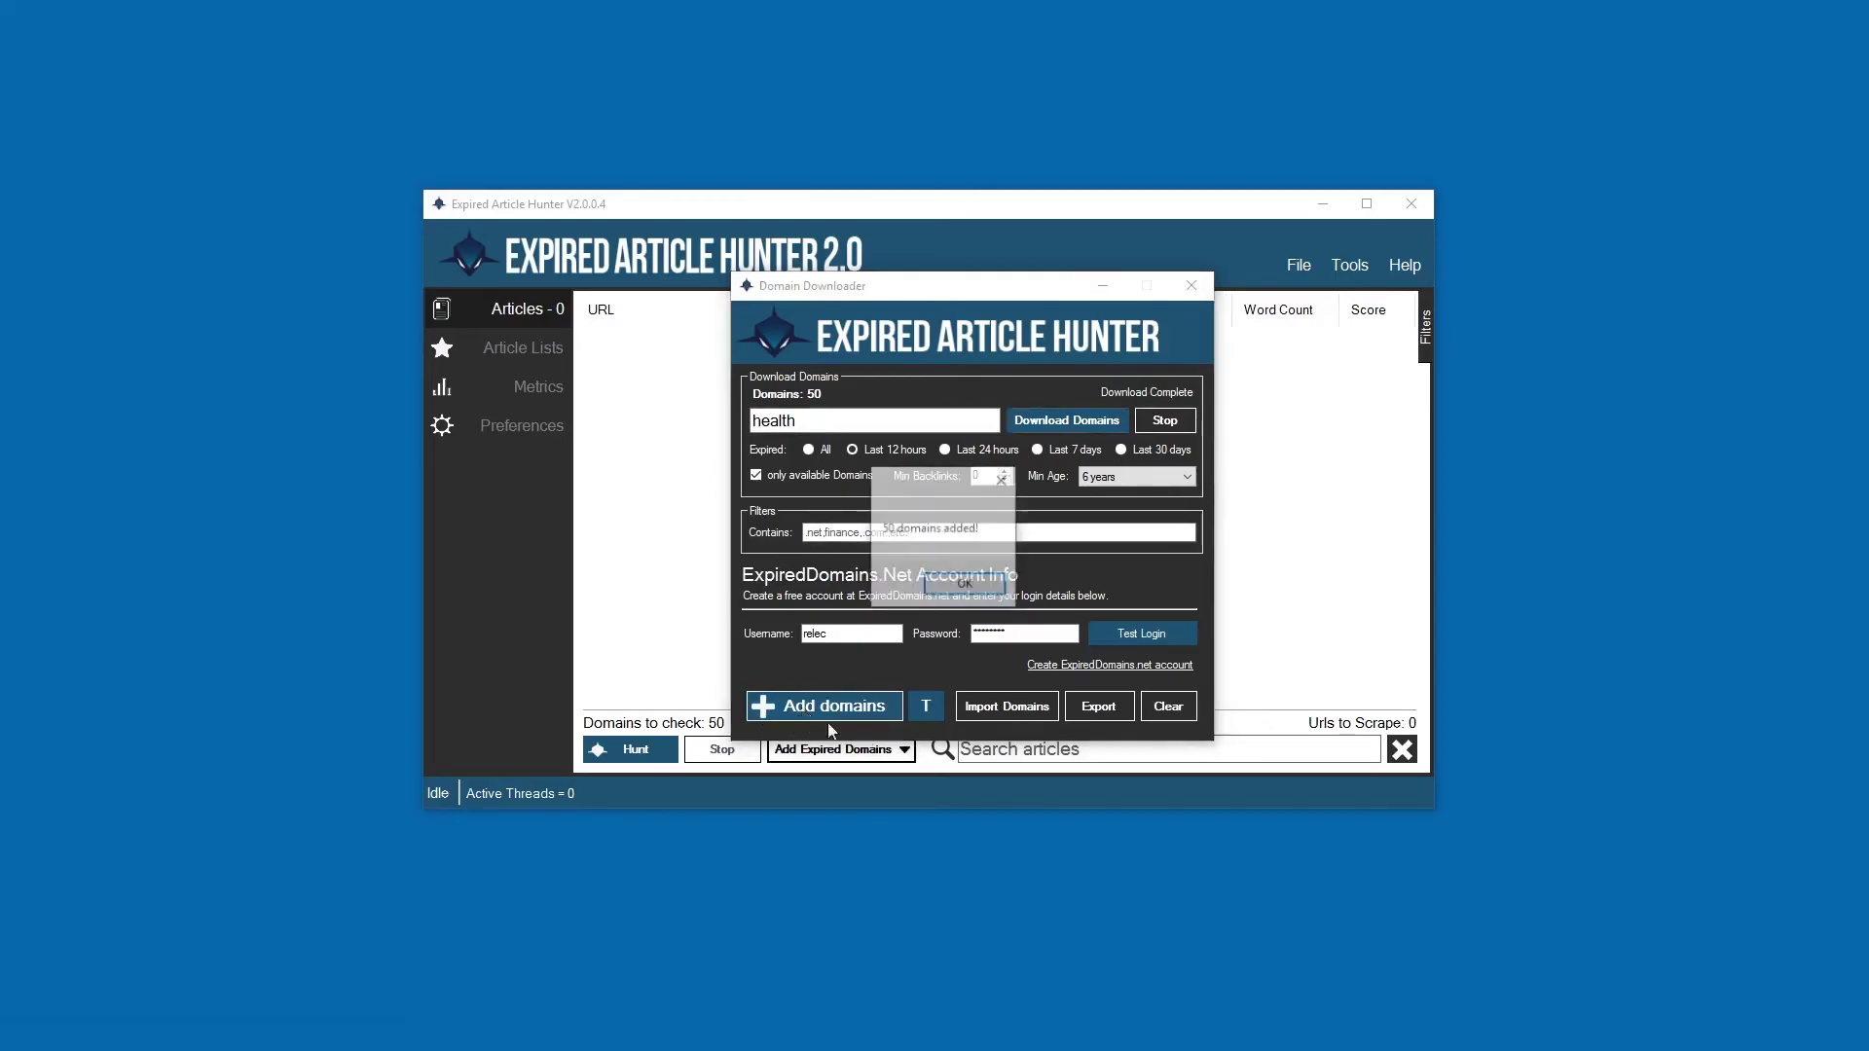
click(966, 583)
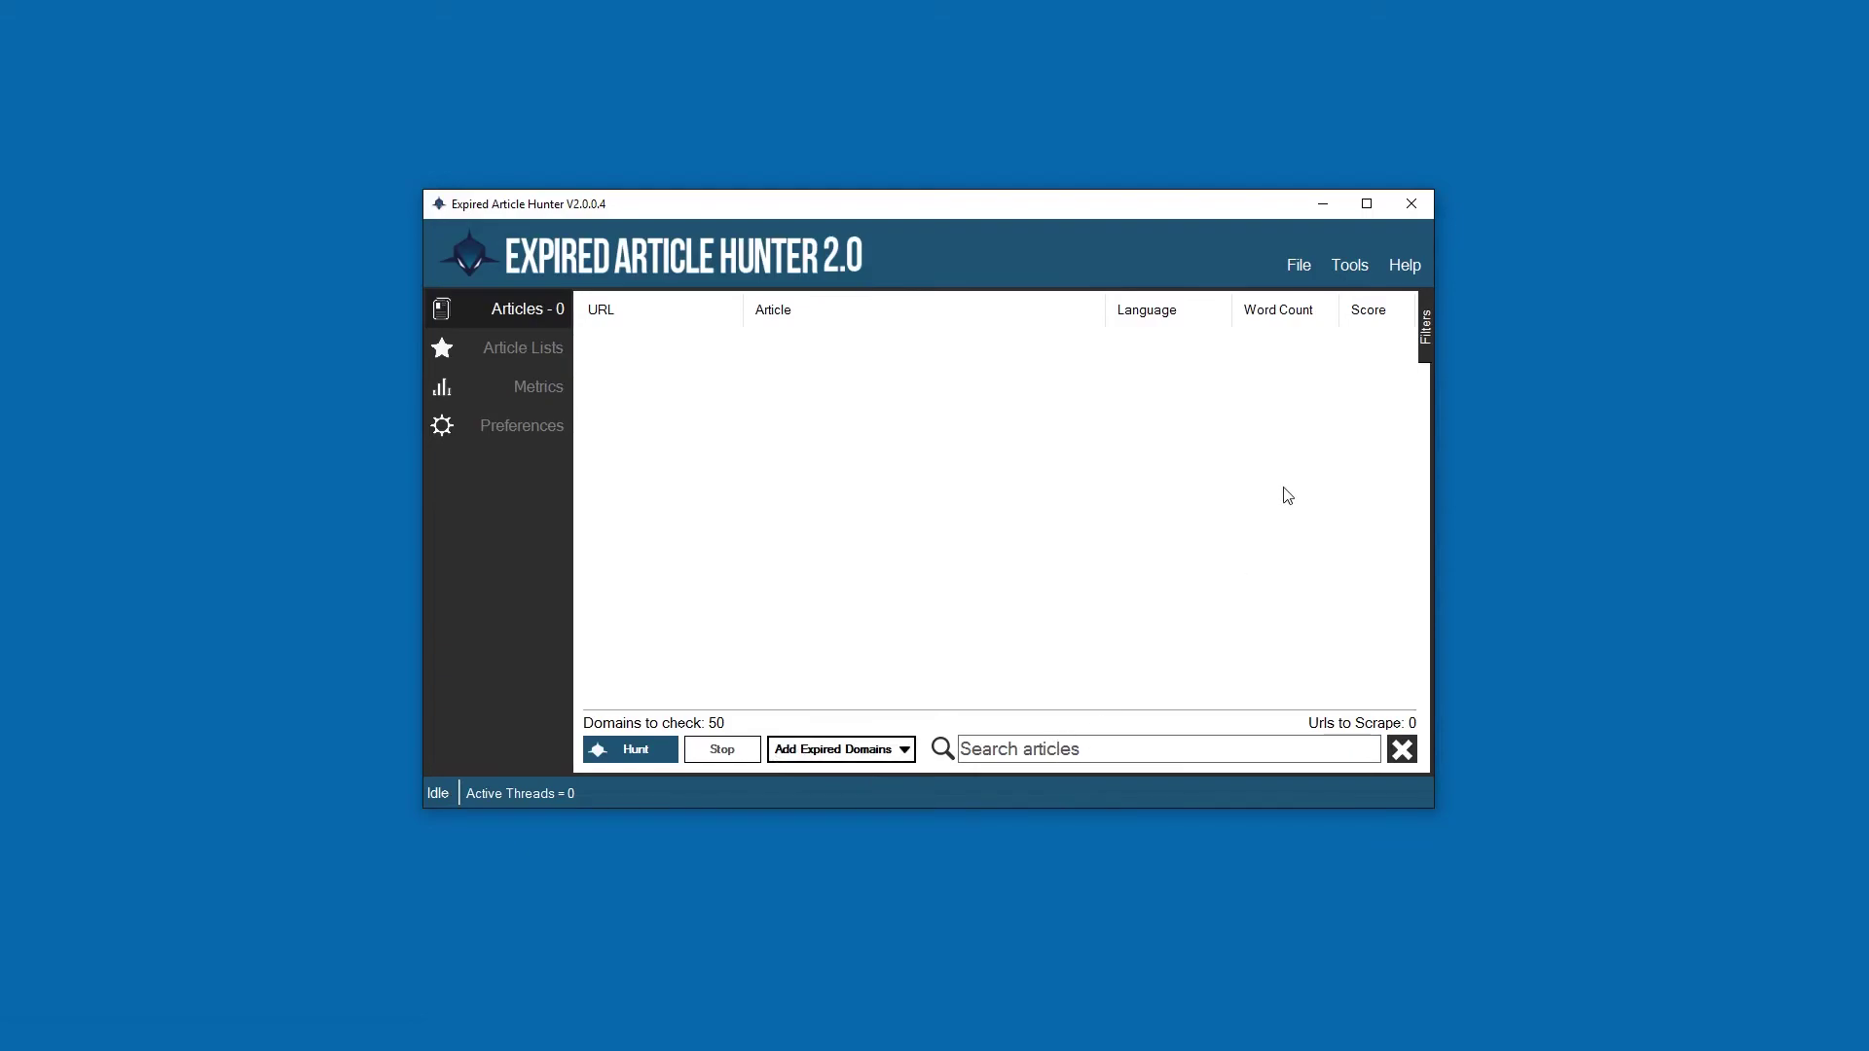
Start the hunt for cached article URLs and move the Progress window aside.
click(635, 751)
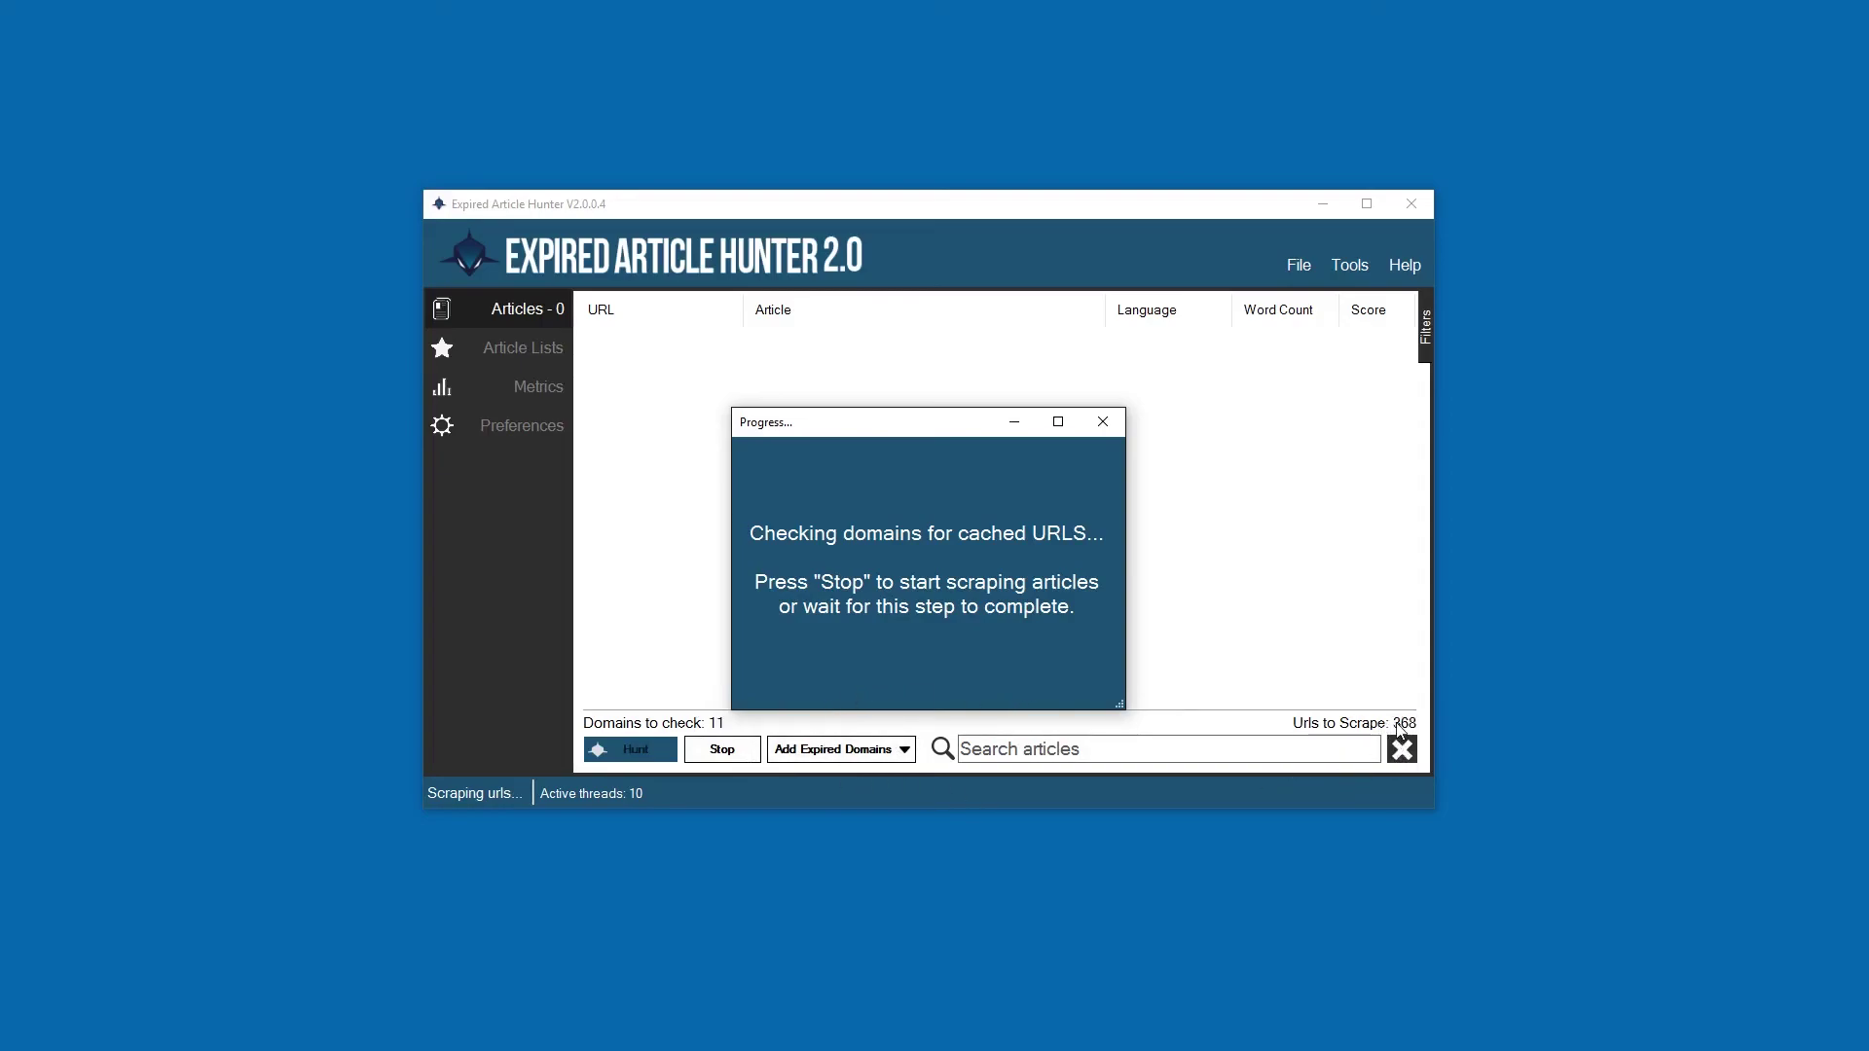
drag(790, 424, 878, 376)
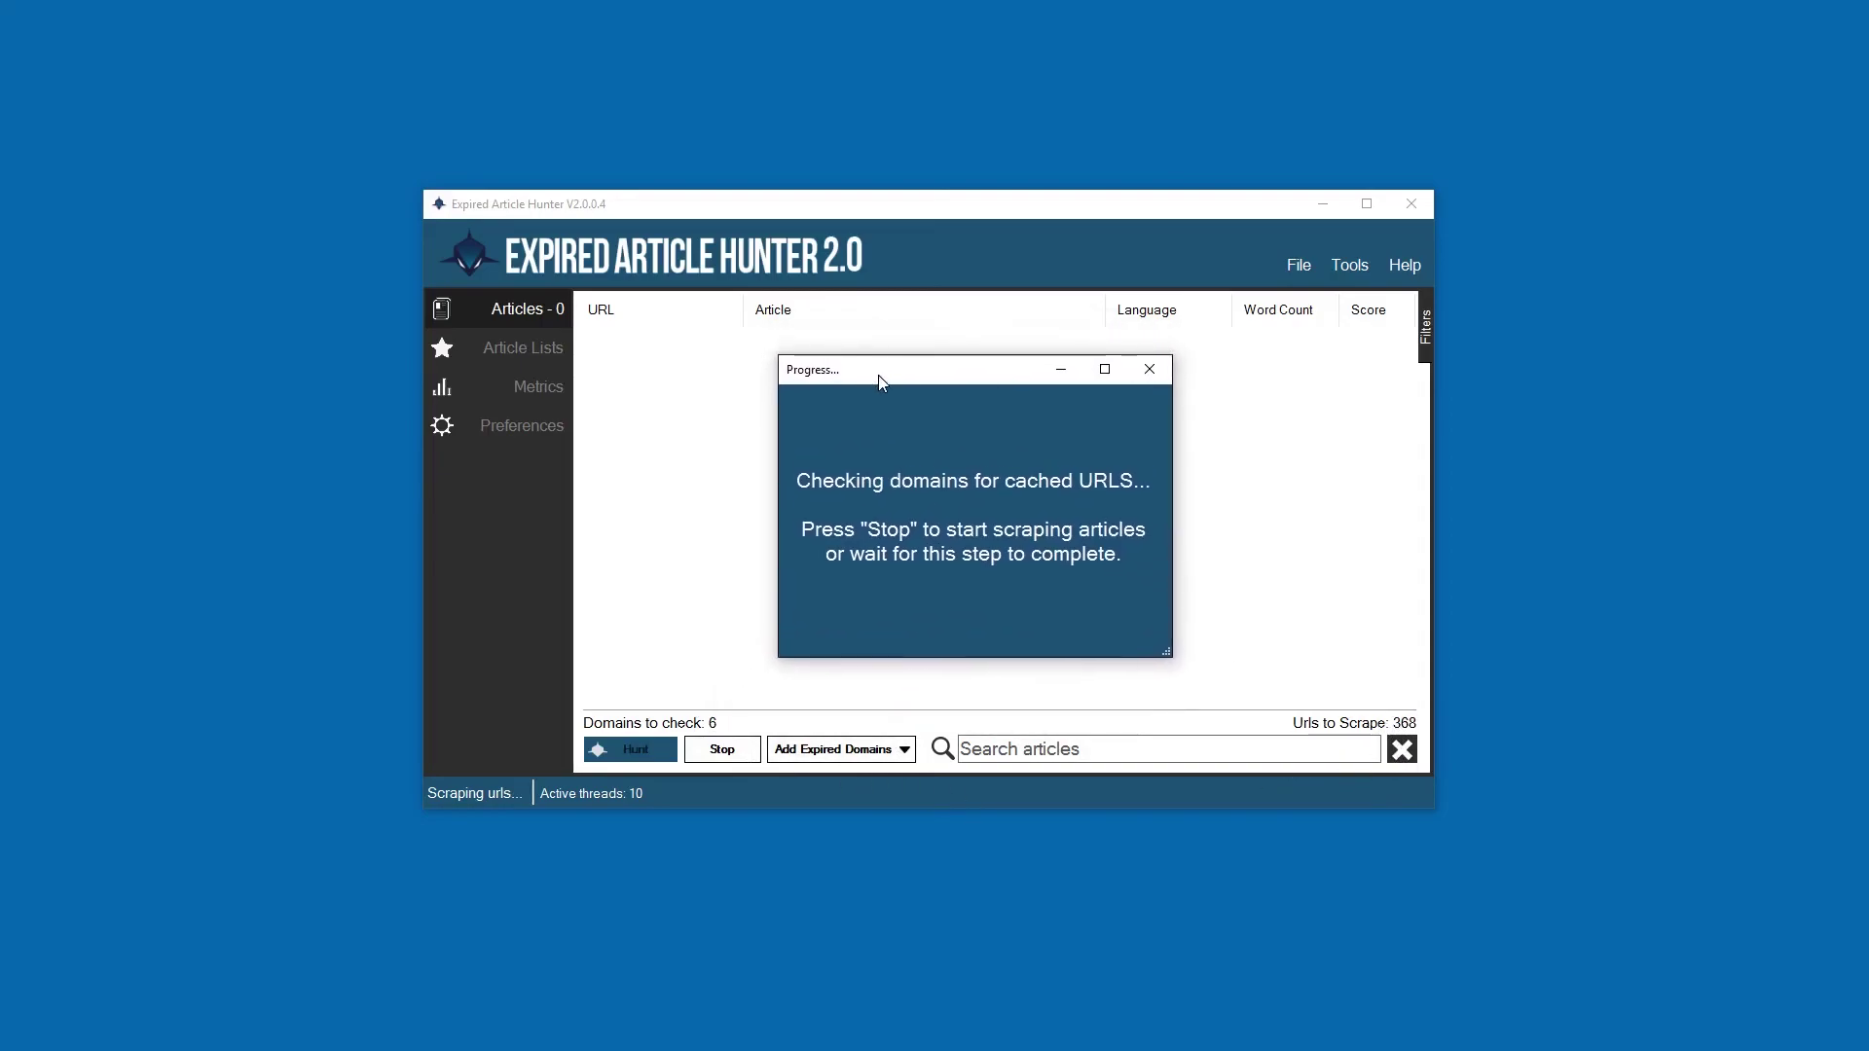